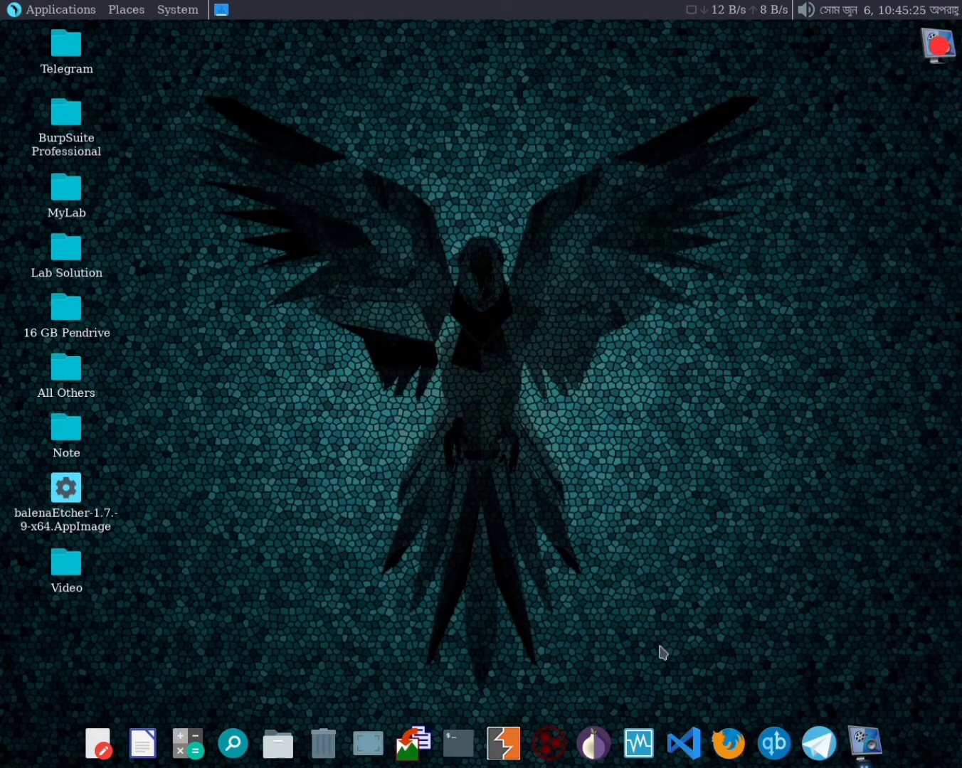
Open Firefox in a maximised window and go to the virtualbox.org website.
click(727, 742)
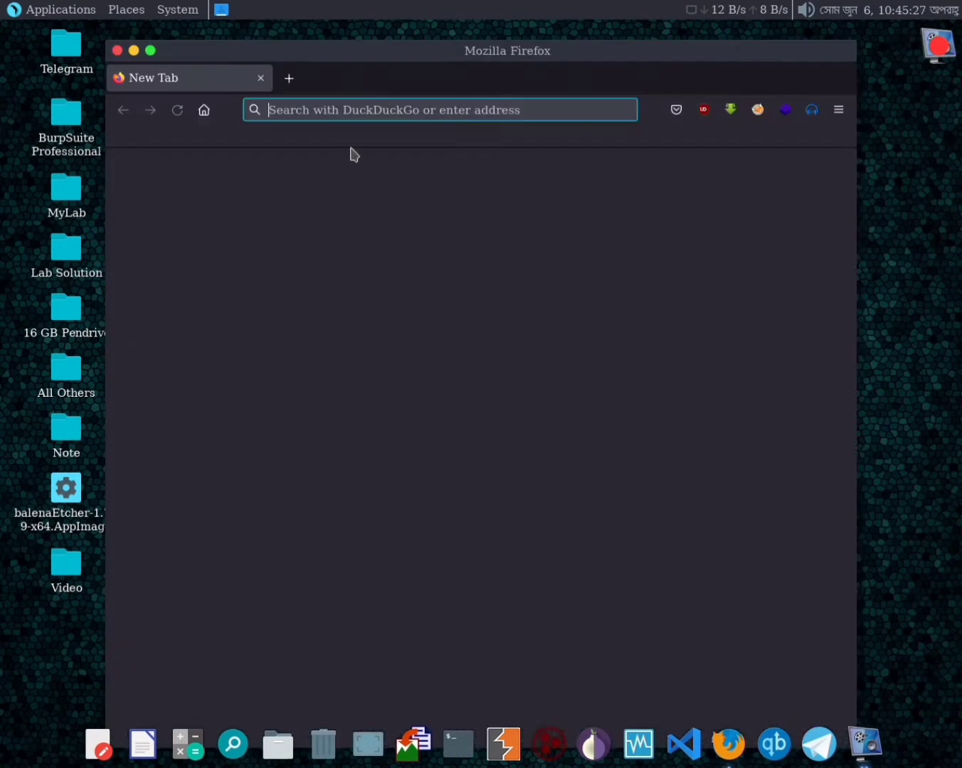
click(149, 47)
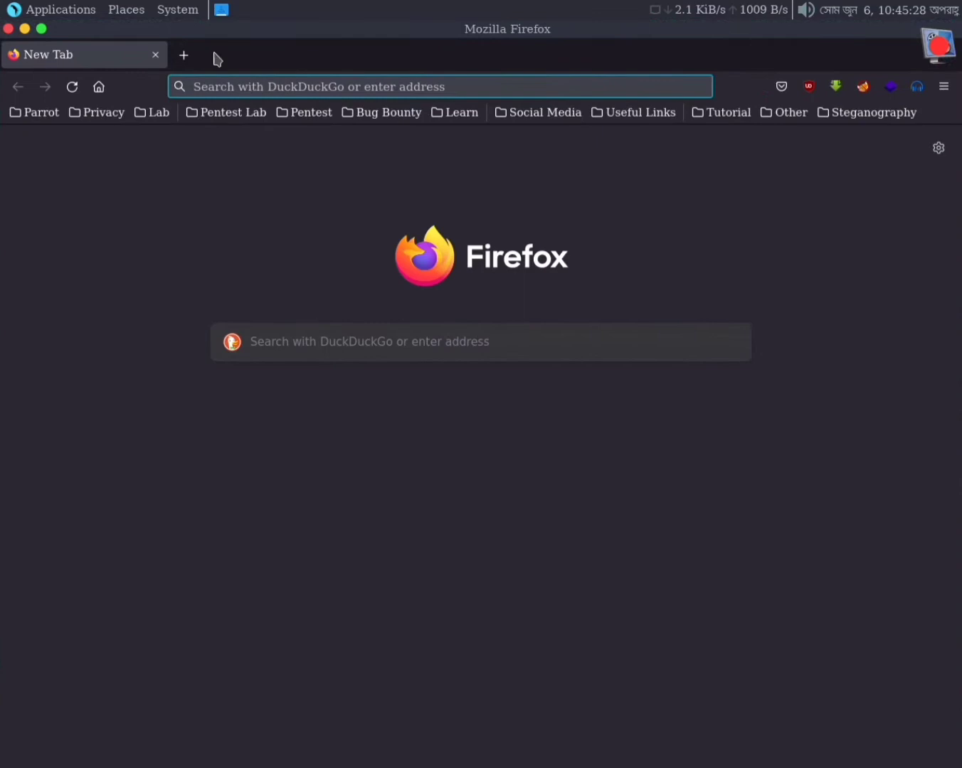
click(326, 87)
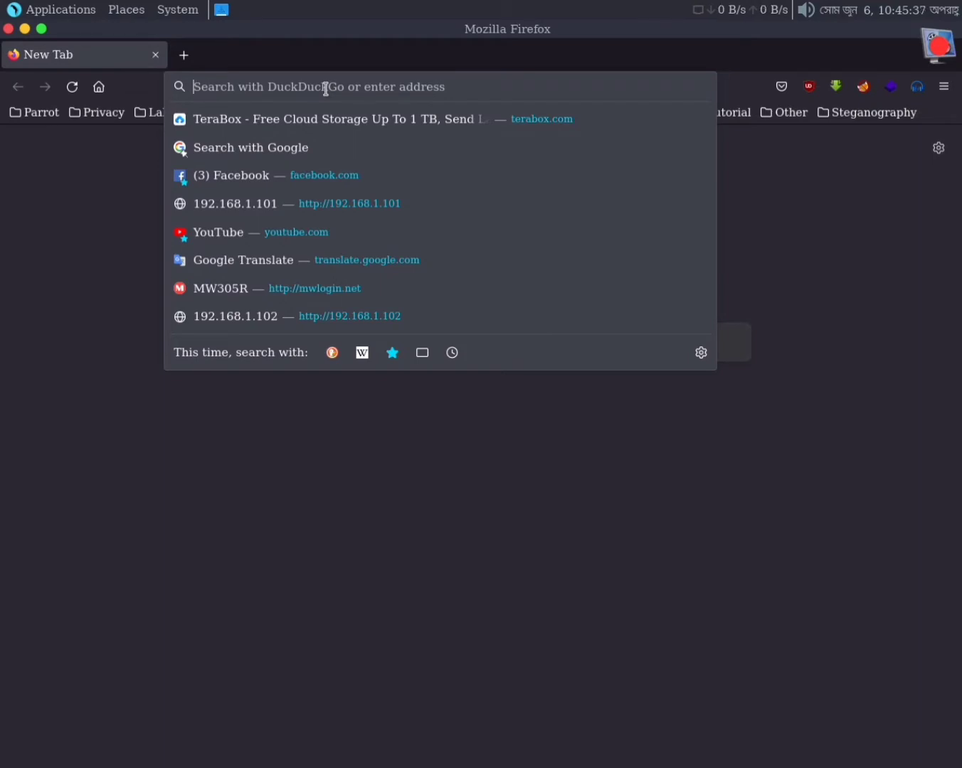
text(virtual.)
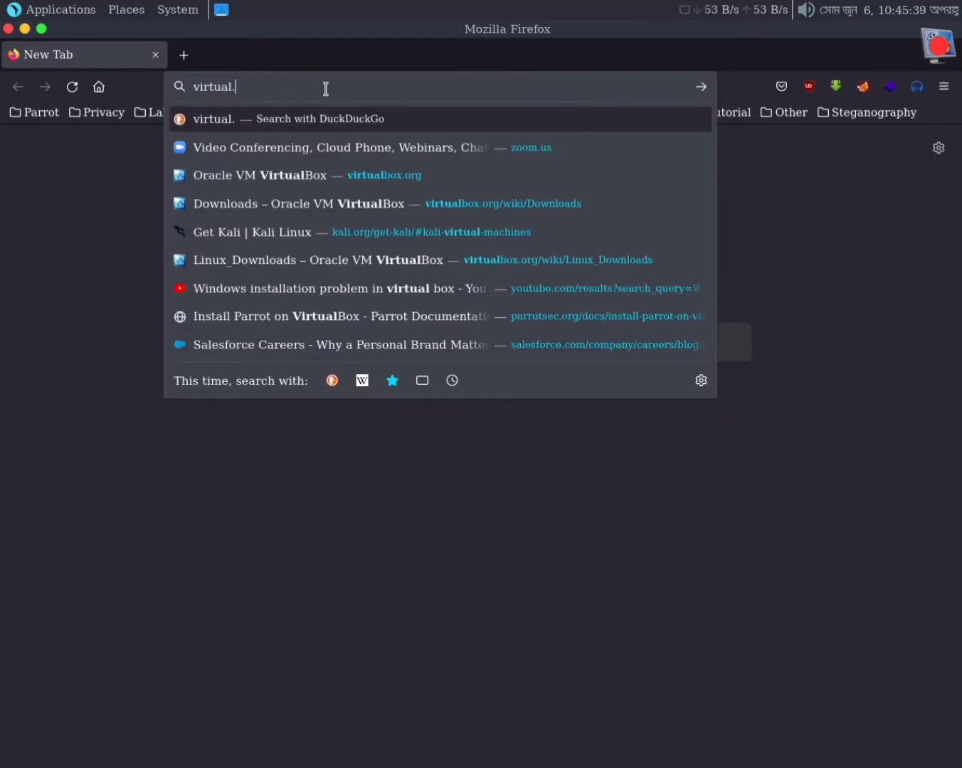
key(BackSpace)
text(box)
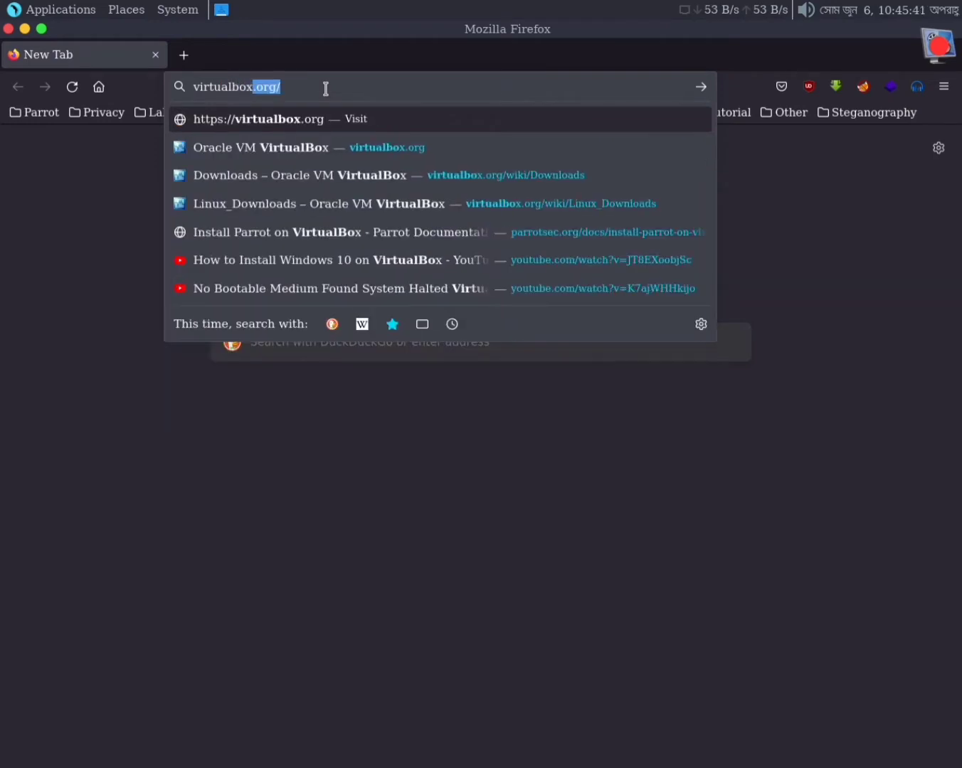
key(Return)
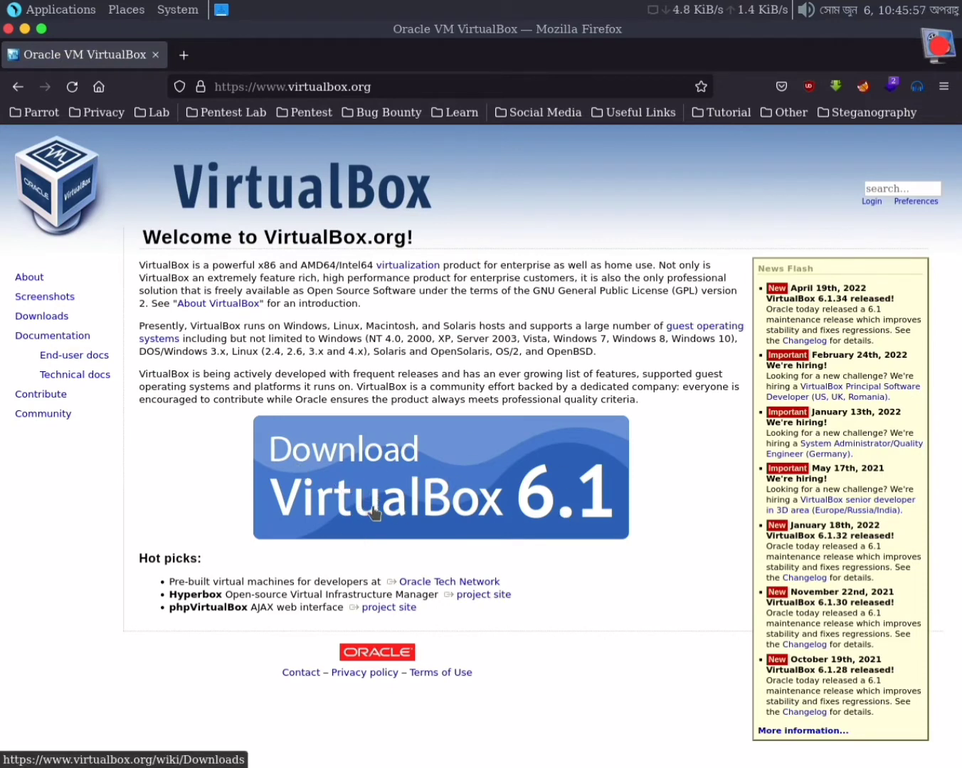
Open the VirtualBox 6.1 download page and examine the VirtualBox 6.1.34 platform packages.
click(475, 492)
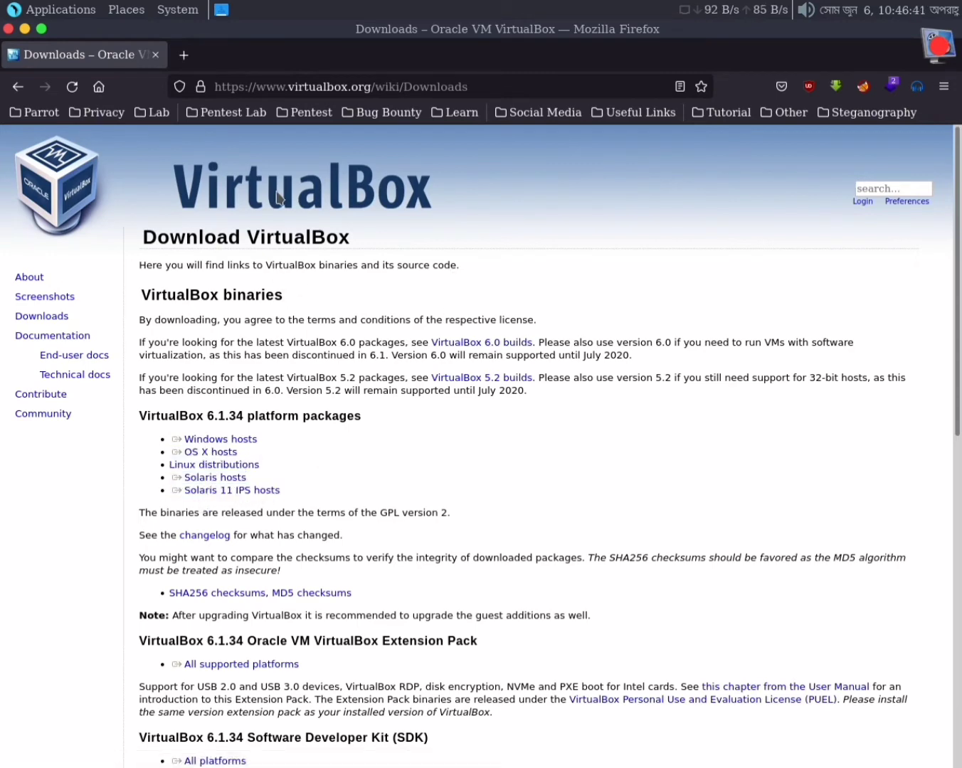
double_click(173, 417)
click(261, 446)
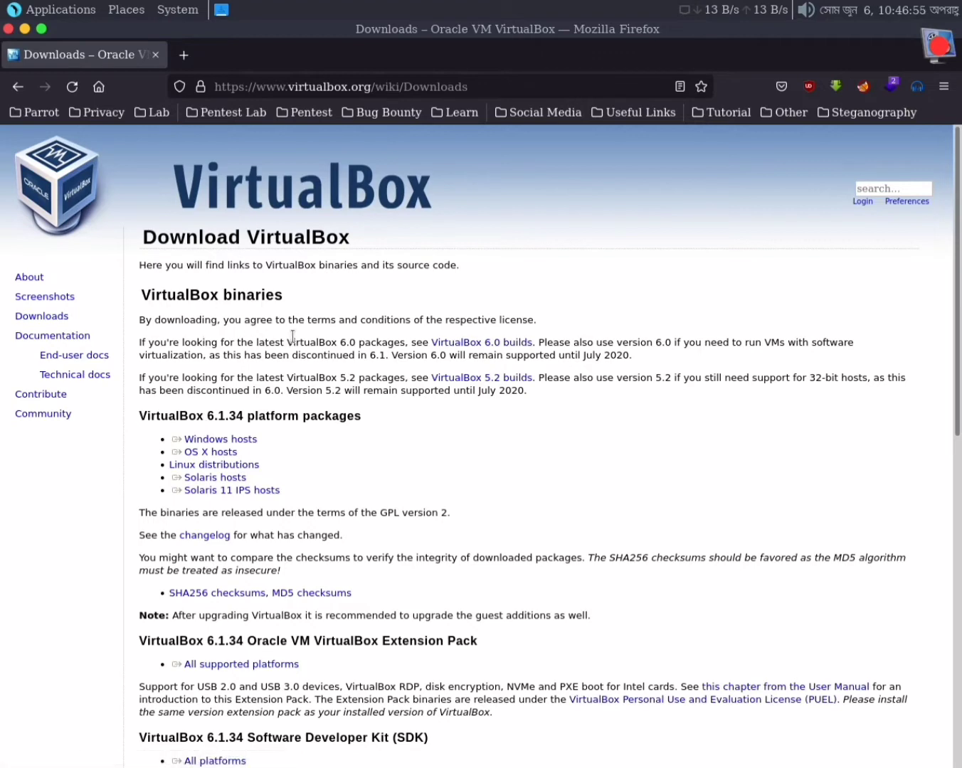
Load the kali.org website in a new browser tab and open its download page.
click(185, 56)
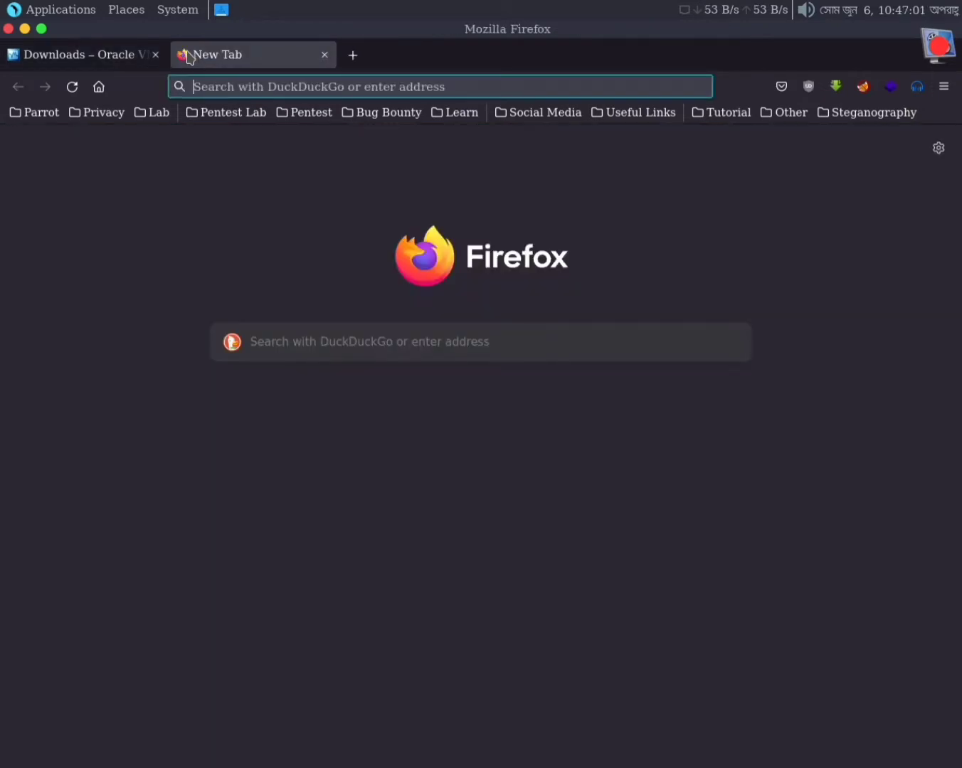
text(kali)
key(Return)
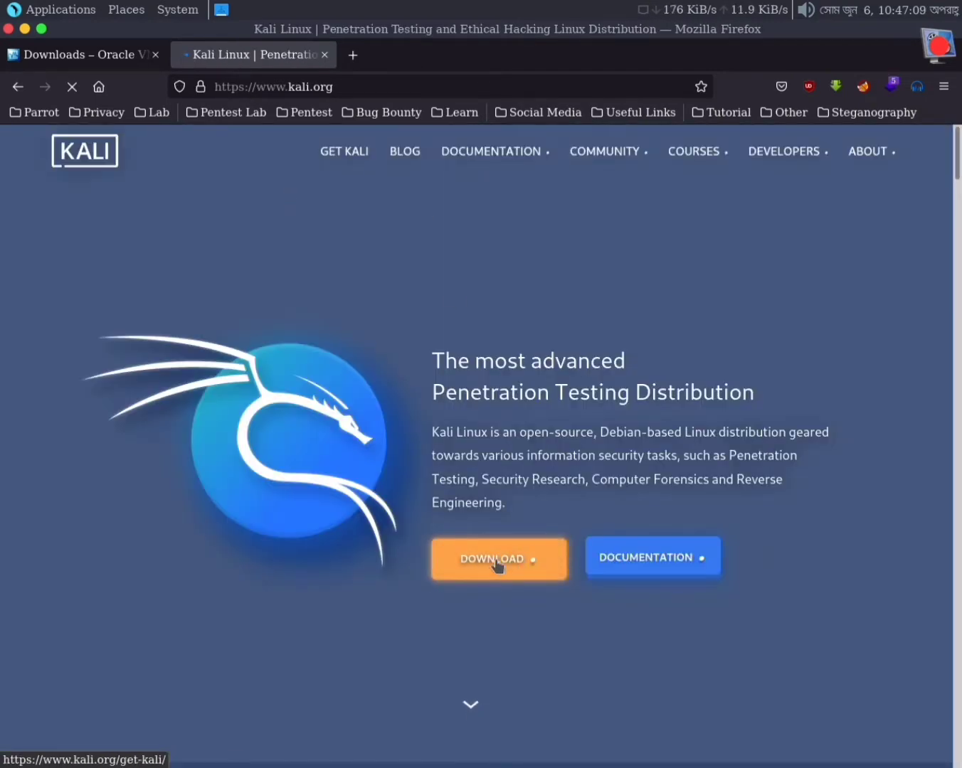
click(497, 562)
Review the 64-bit Bare Metal images and request the torrent of the recommended Kali Linux 2022.2 Installer.
scroll(296, 436, down, 3)
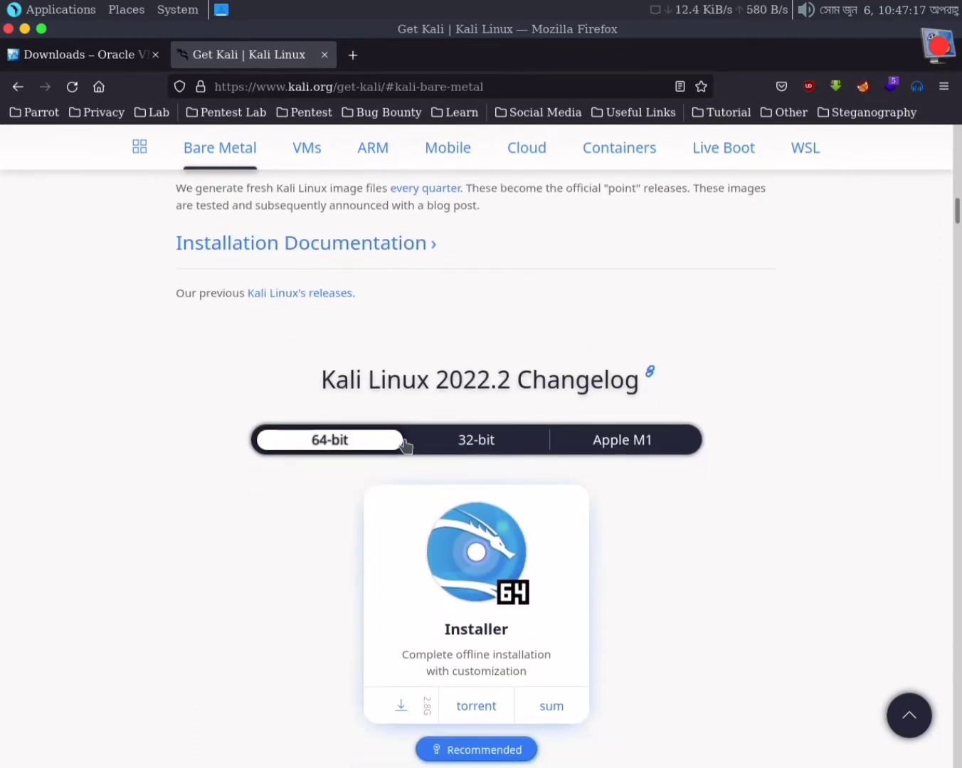
scroll(429, 395, down, 2)
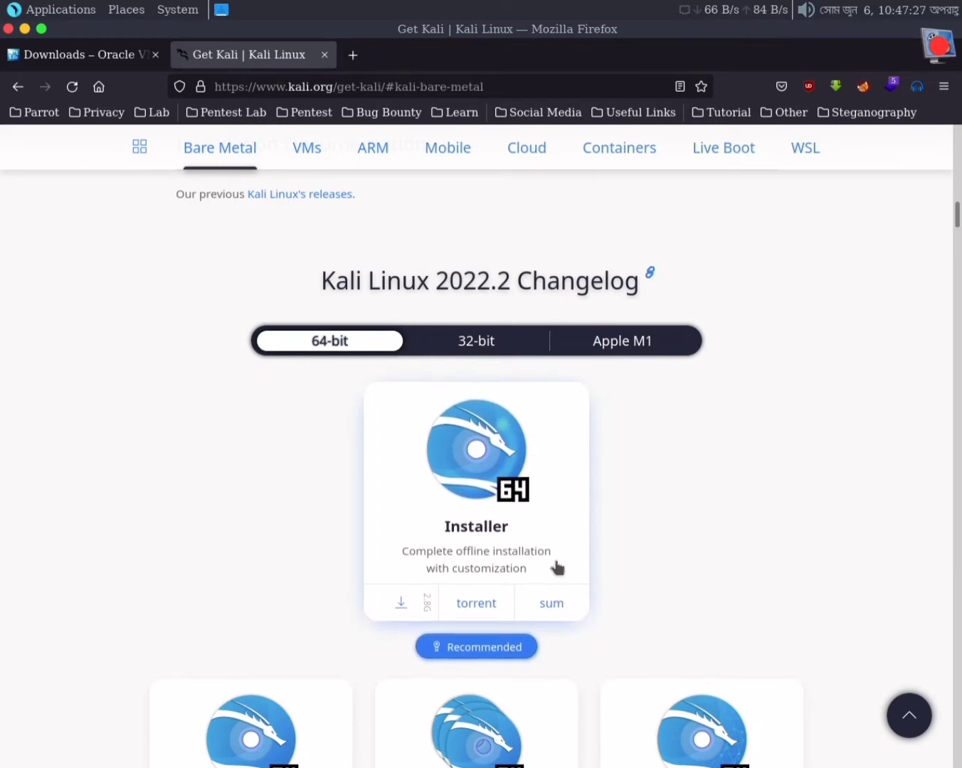
scroll(646, 489, down, 3)
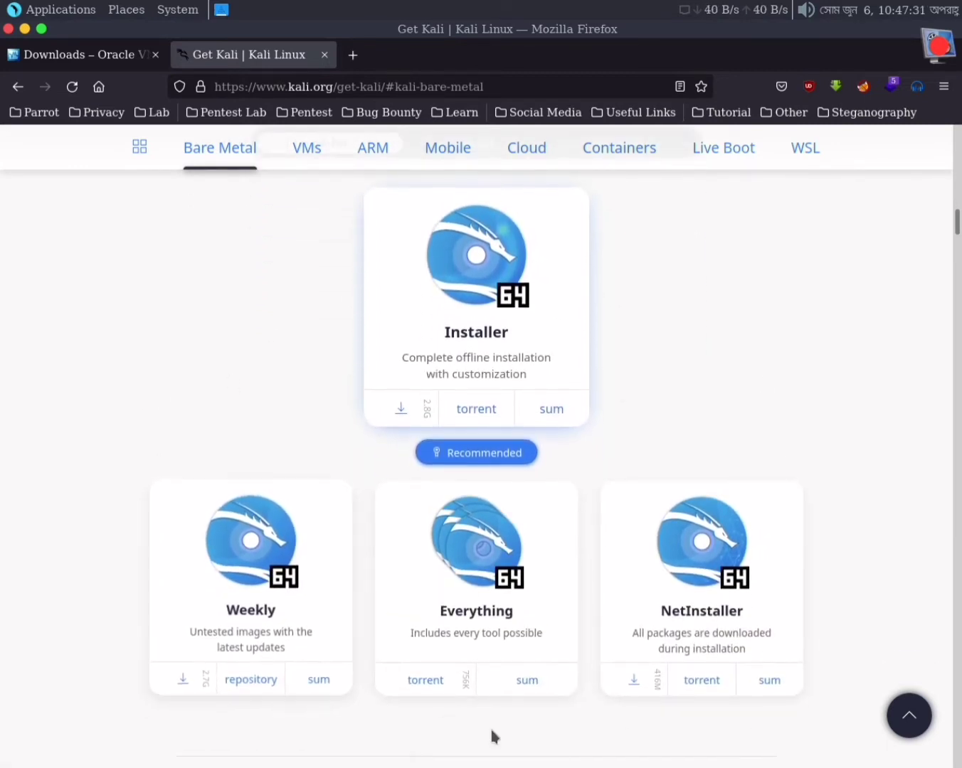
scroll(695, 696, up, 3)
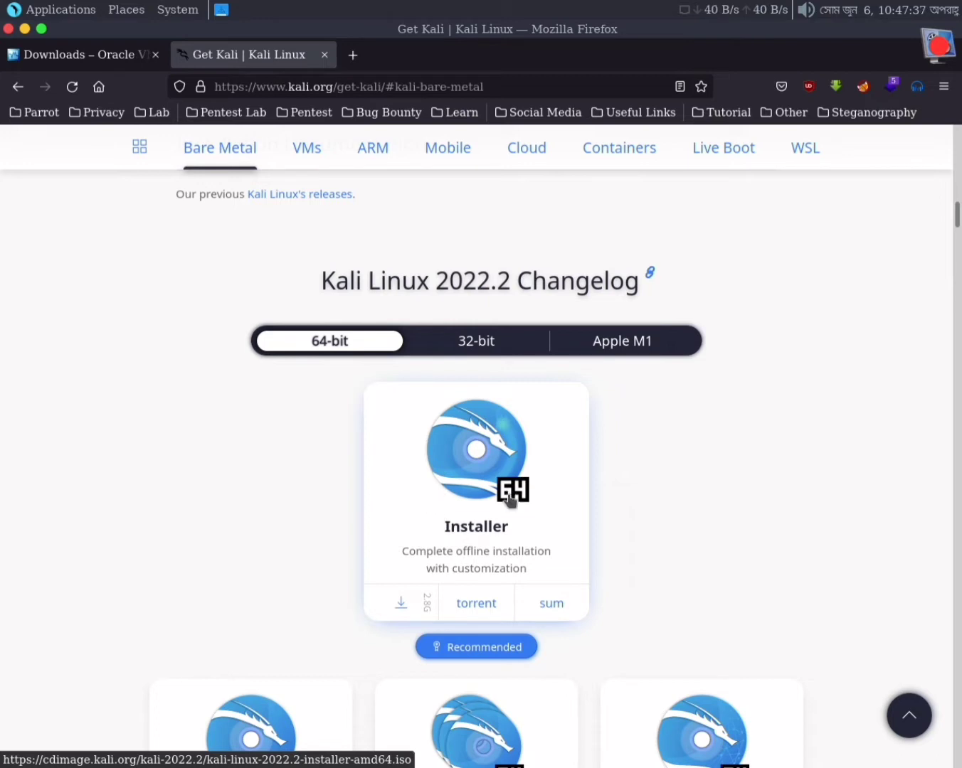
scroll(508, 494, down, 2)
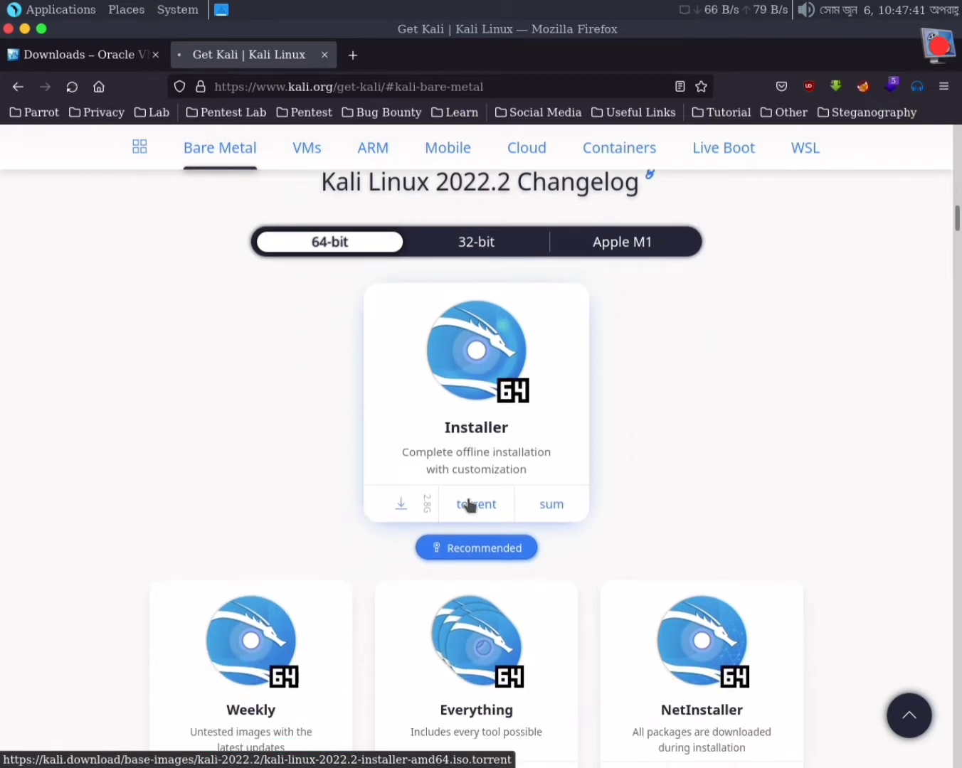
click(467, 505)
click(544, 496)
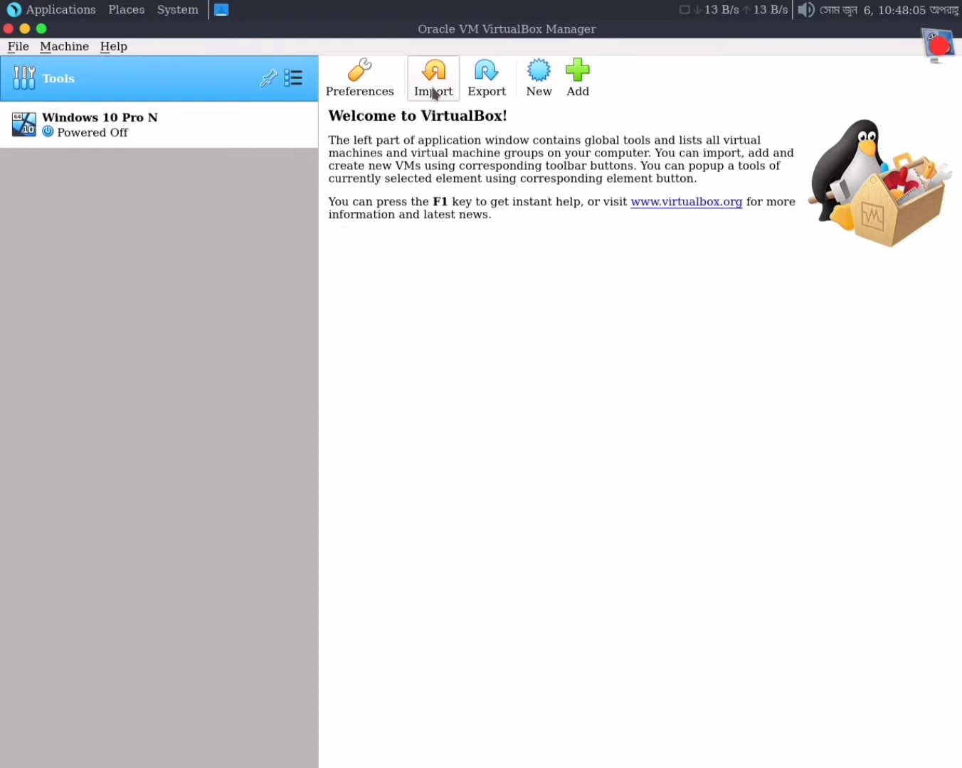
Start a new virtual machine in VirtualBox named Kali Linux, with Debian (64-bit) as its version.
click(542, 87)
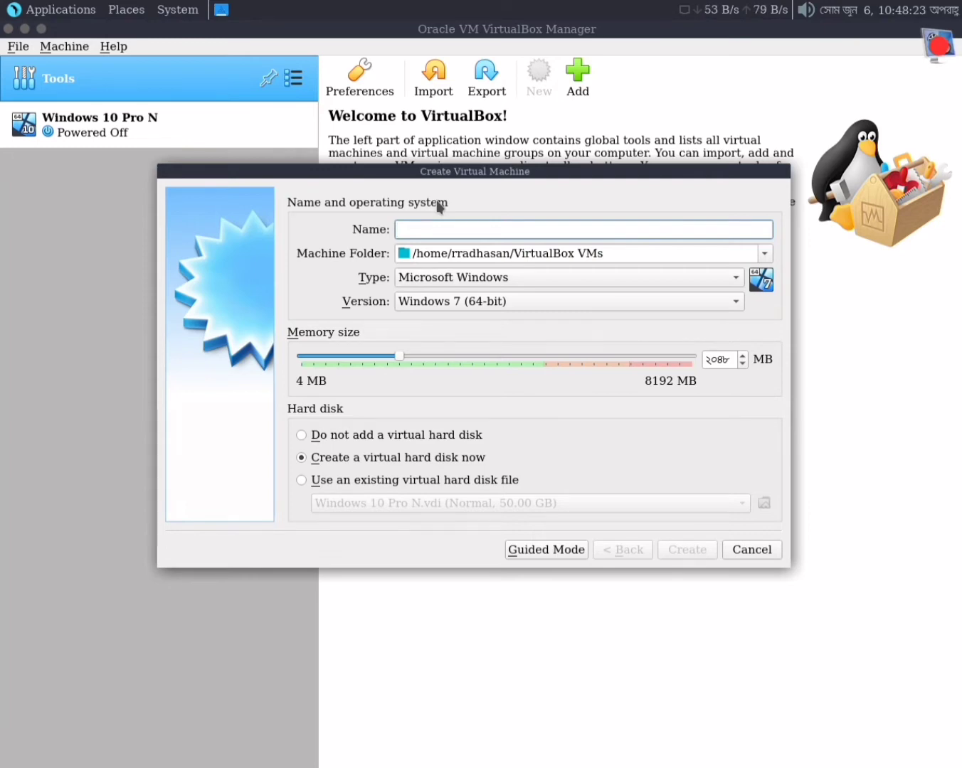
text(Kali Lin)
key(BackSpace)
key(BackSpace)
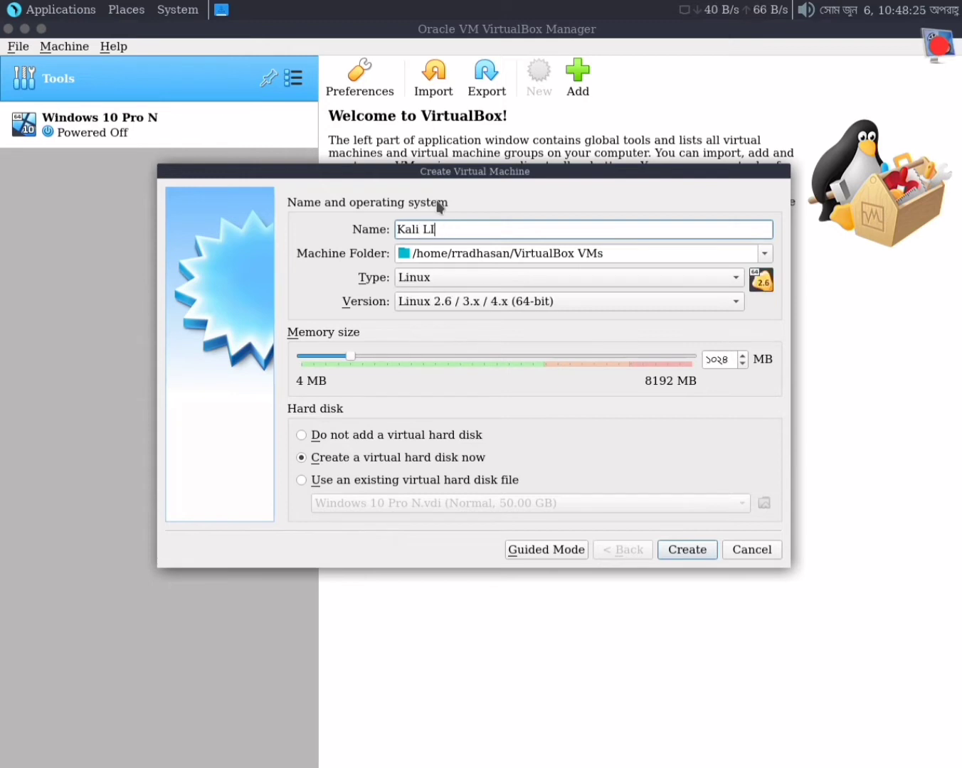
text(inux)
click(736, 302)
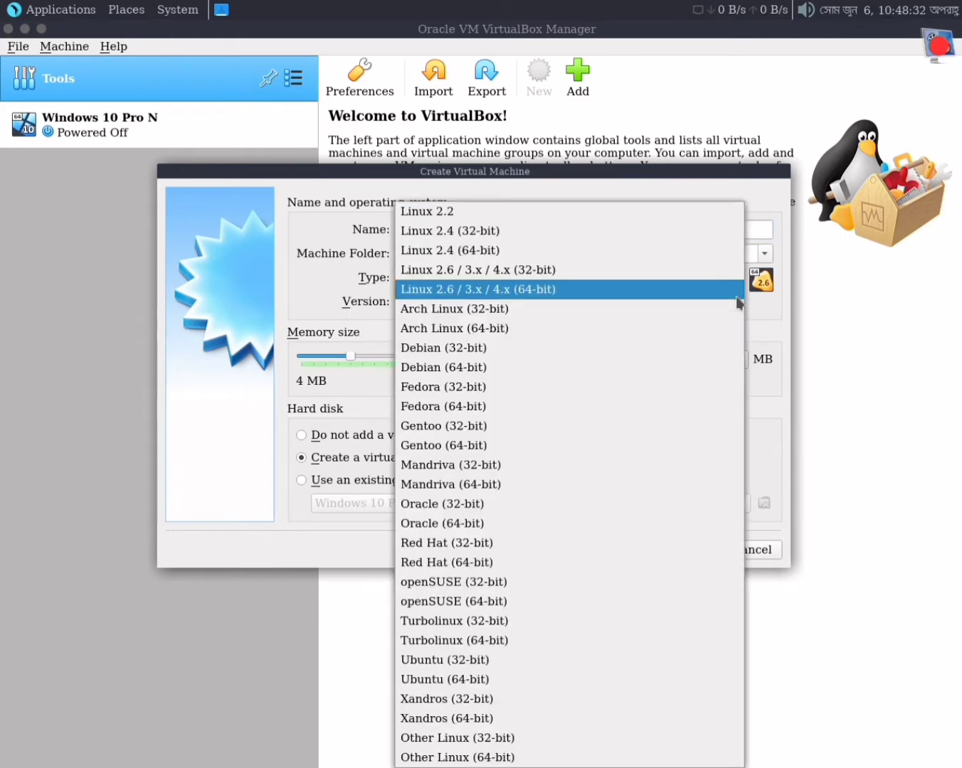
click(459, 367)
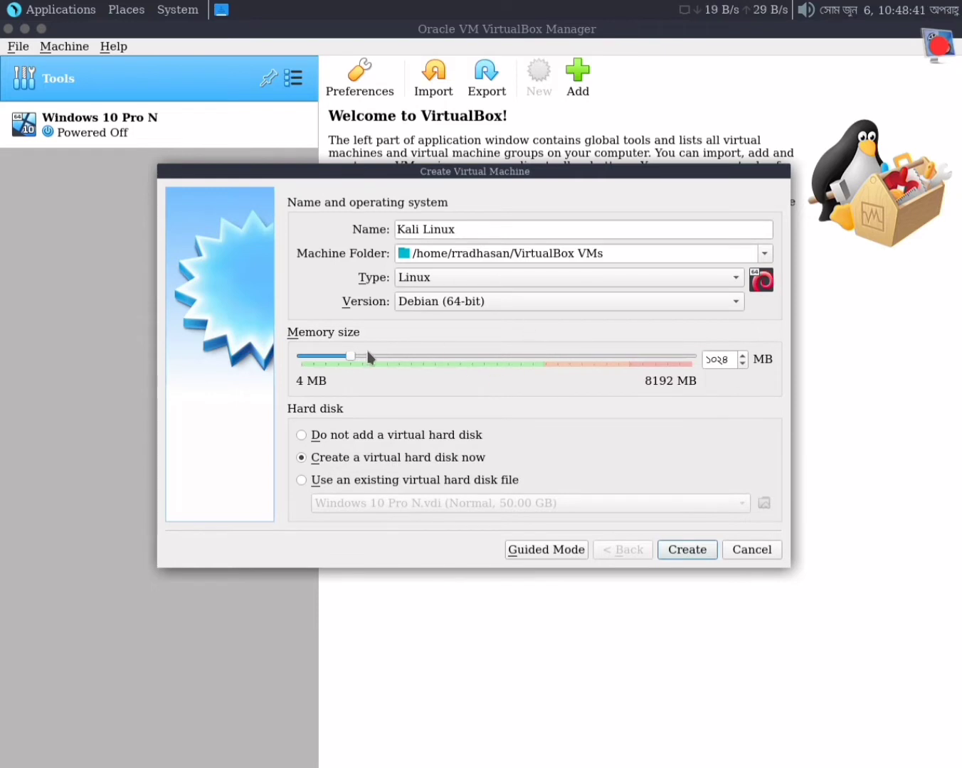
Set the new virtual machine's memory size to 2048 MB.
drag(729, 361, 705, 360)
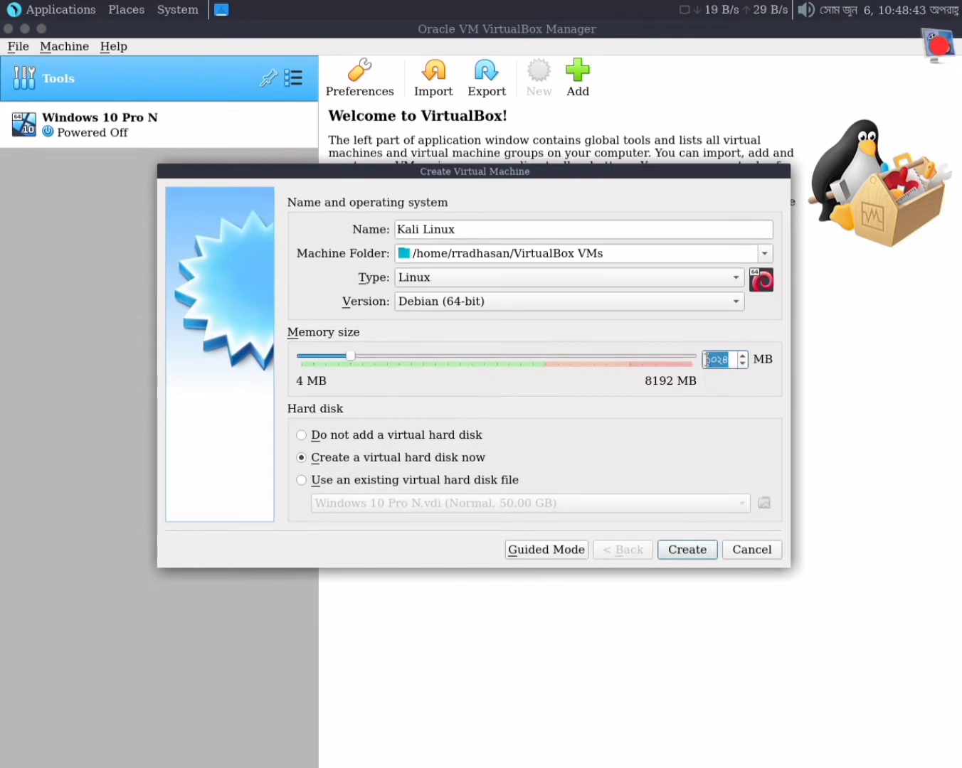
text(2)
key(ctrl+z)
text(2048)
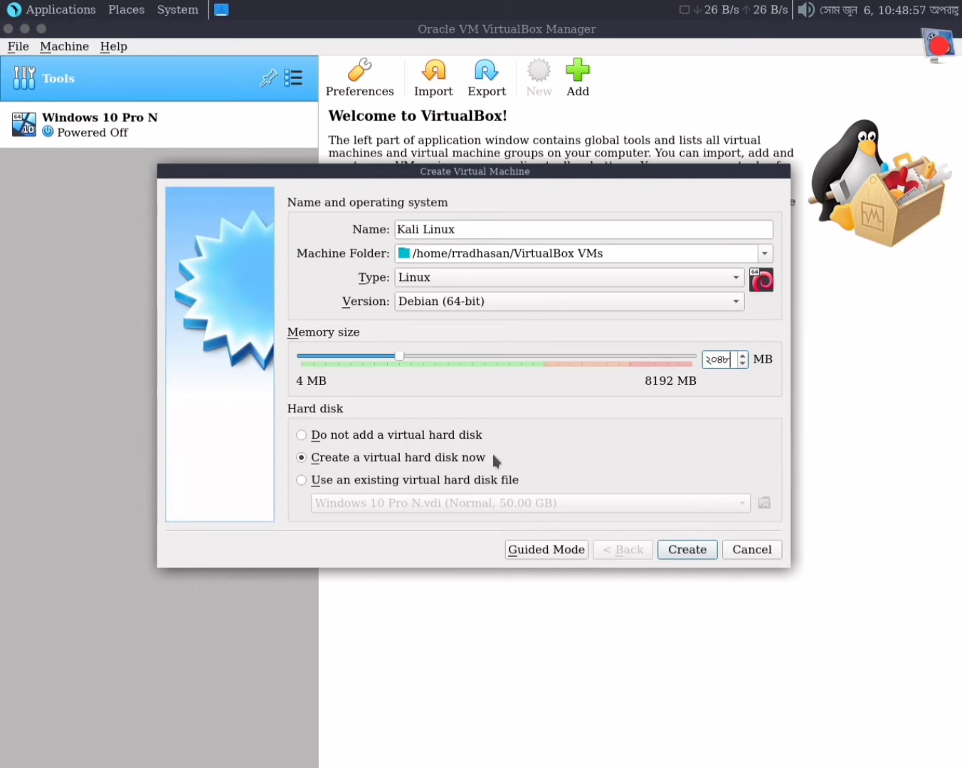
Create the machine with a new dynamically allocated VDI hard disk of 30 GB.
click(690, 551)
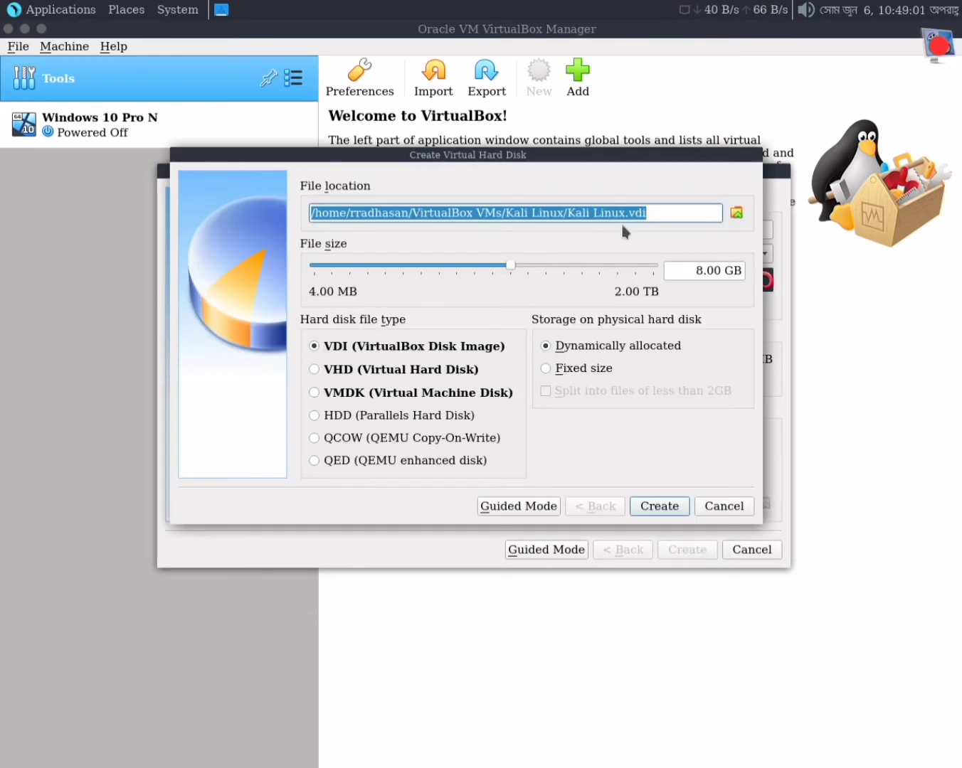
double_click(701, 270)
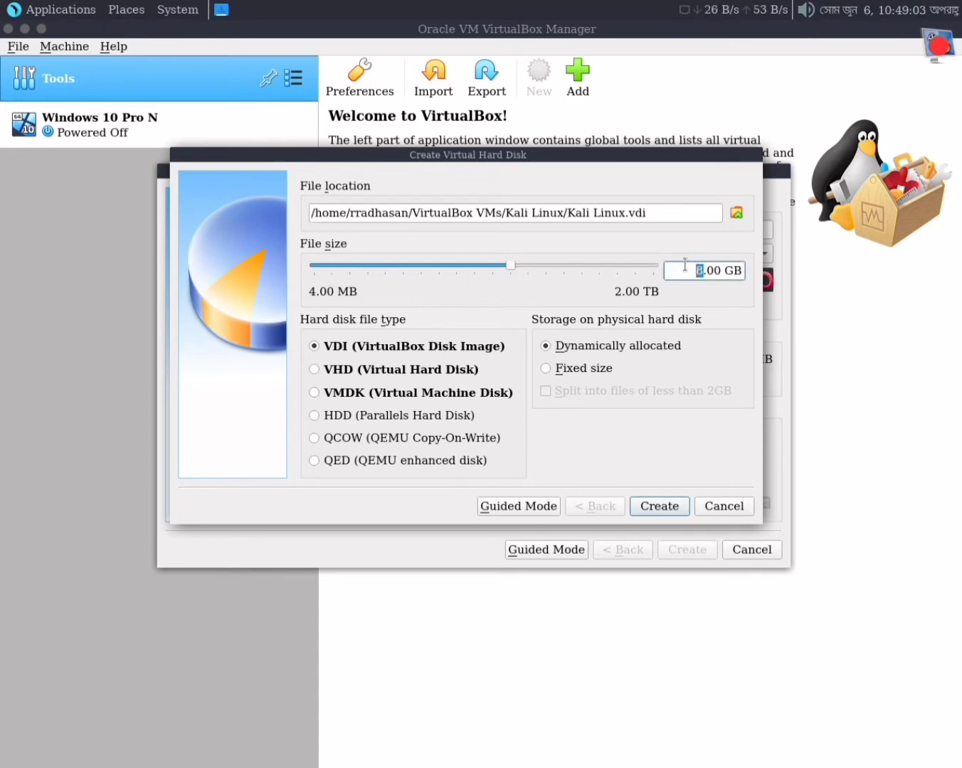
text(30)
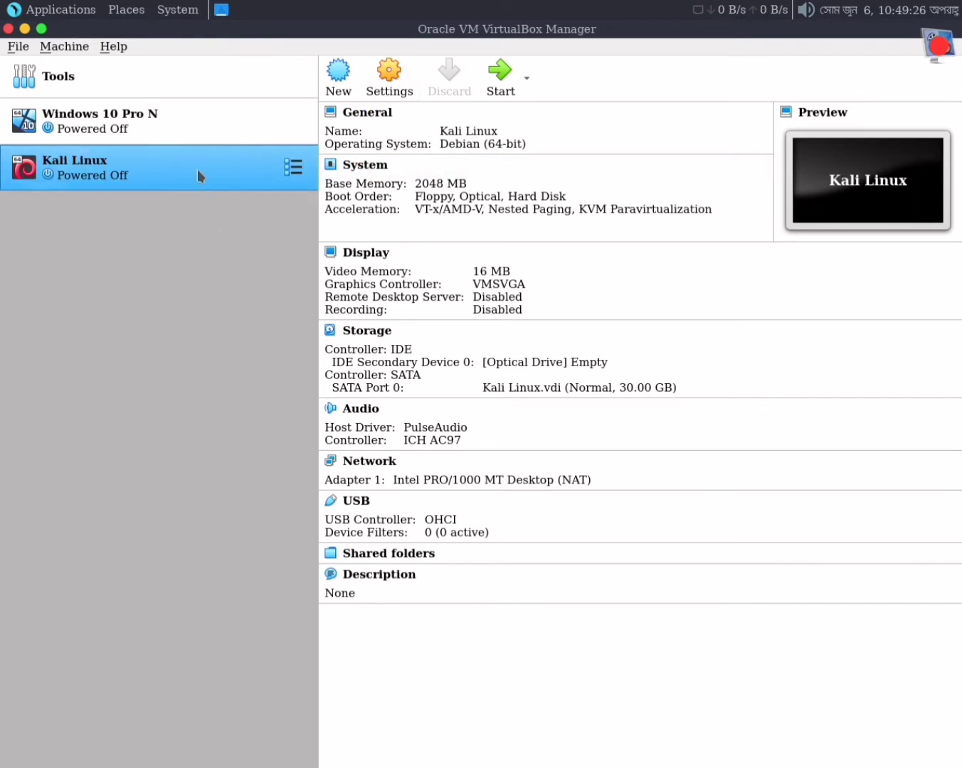
Open the Kali Linux machine's network settings and attach Adapter 1 to Bridged Adapter.
click(394, 88)
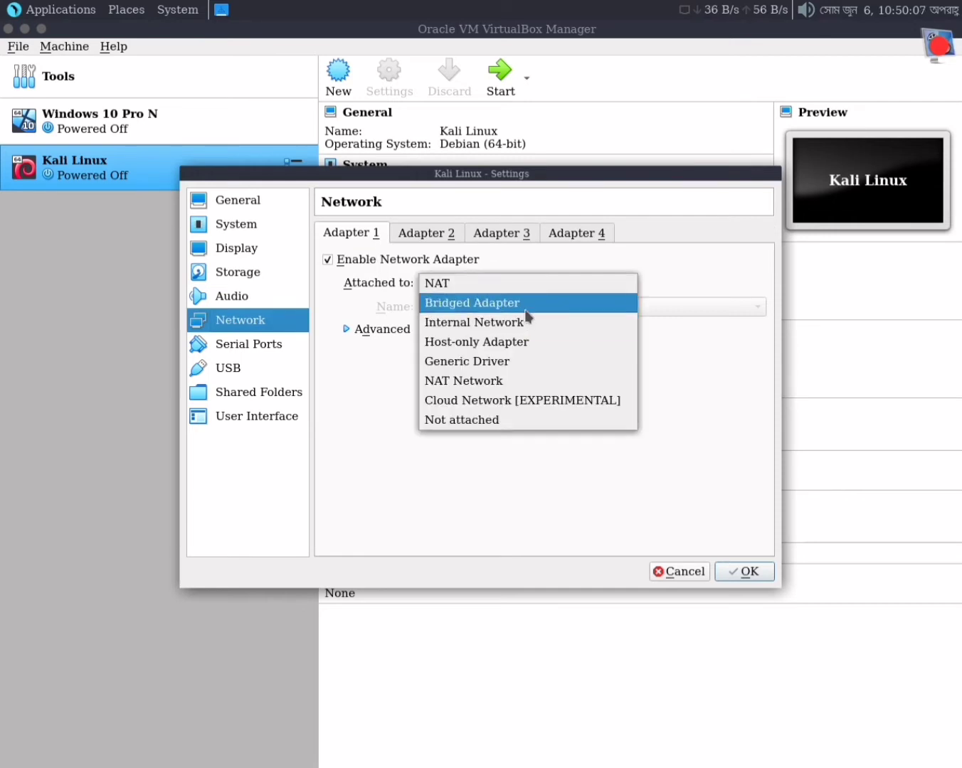
click(526, 311)
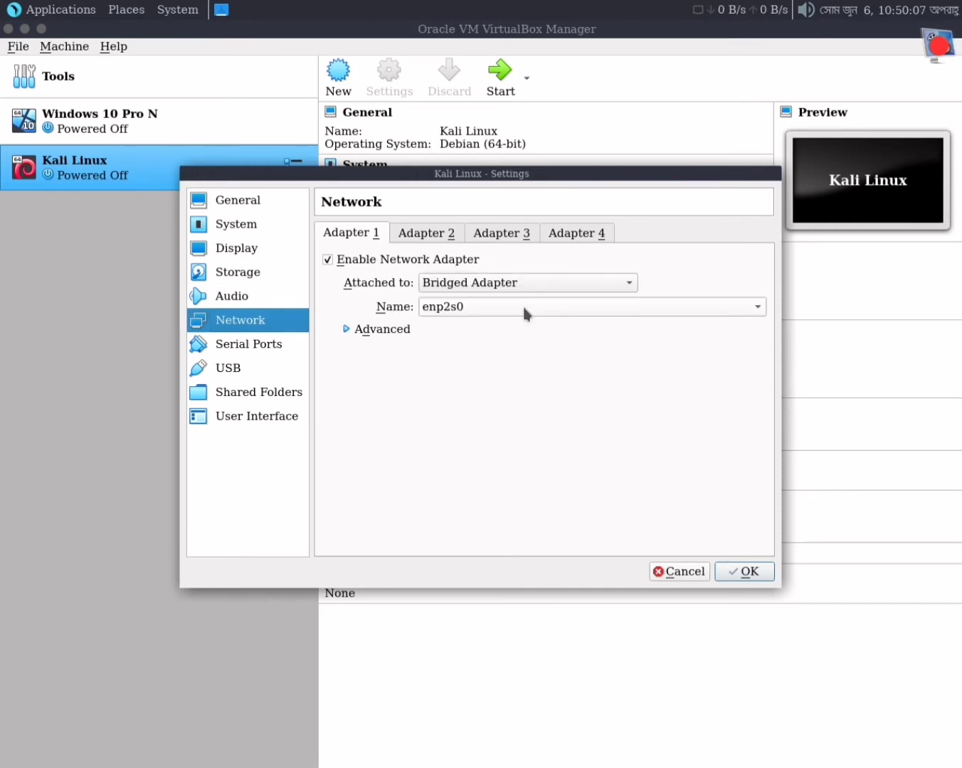
Try NAT Network as the attachment for Adapter 1 and switch back to Bridged Adapter.
click(521, 287)
click(513, 364)
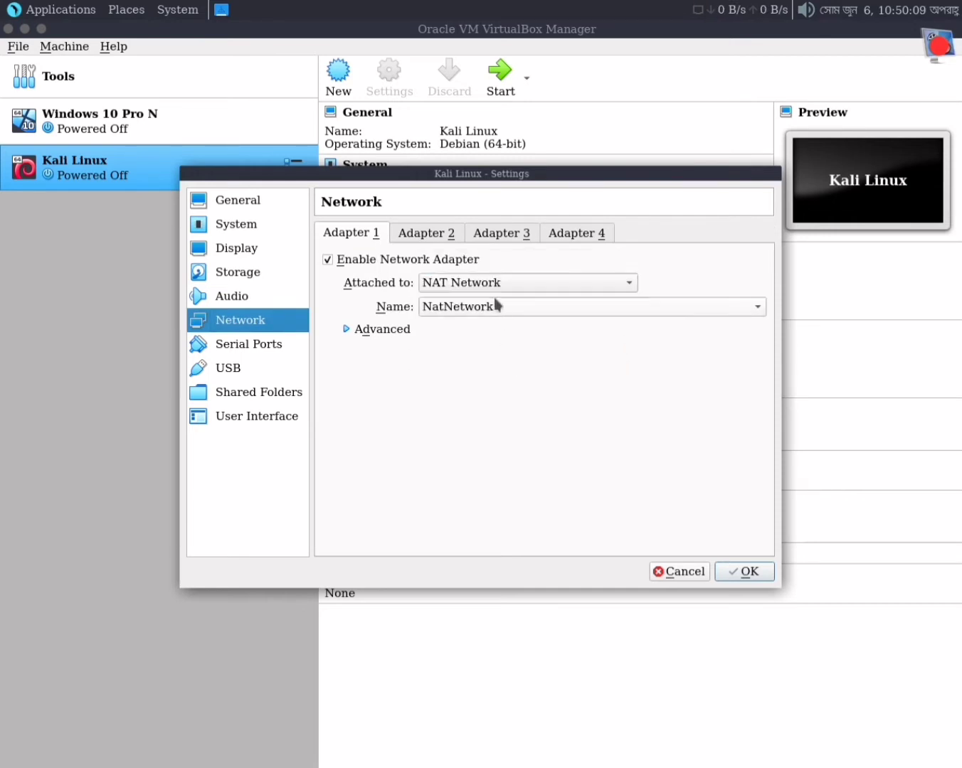
click(498, 283)
click(497, 207)
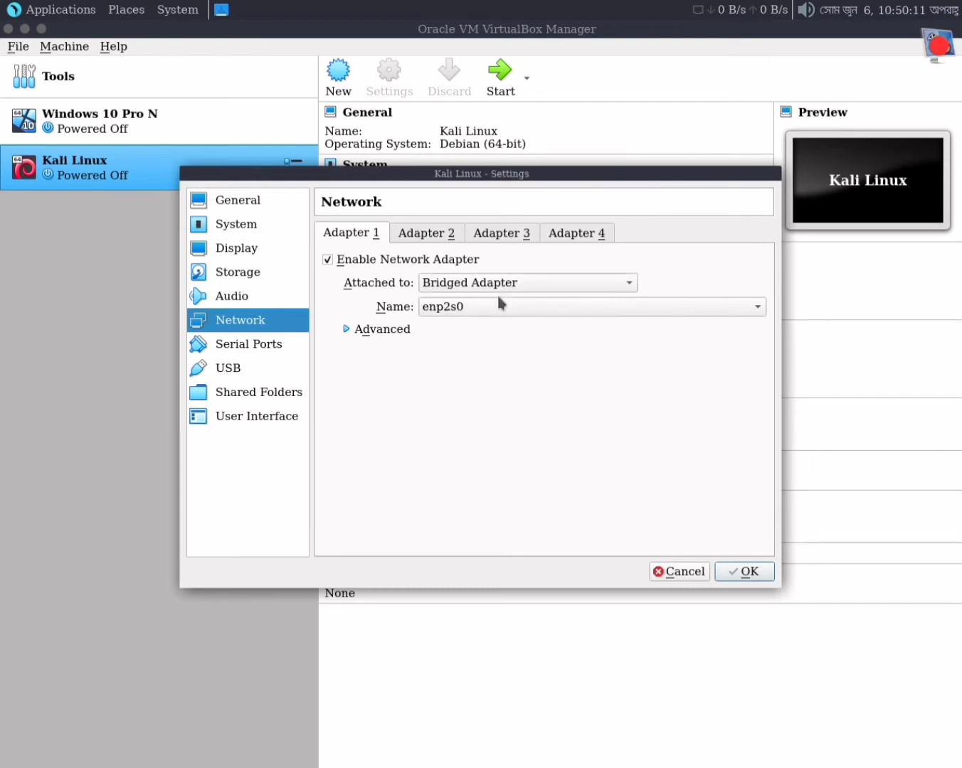
click(516, 286)
click(517, 285)
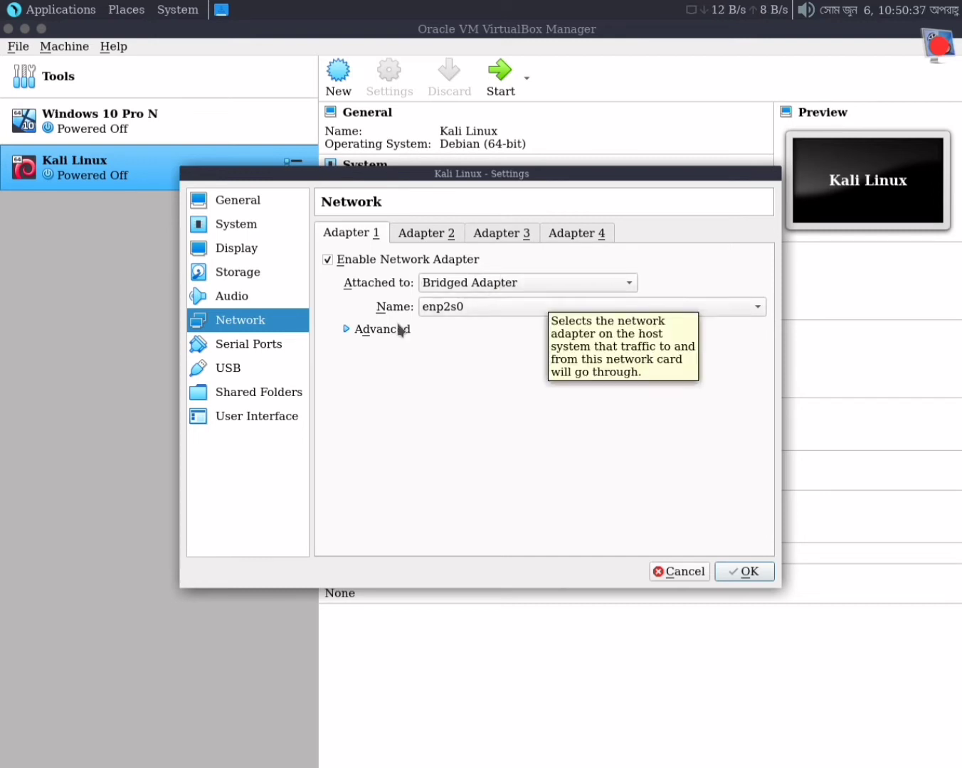
click(470, 288)
click(469, 362)
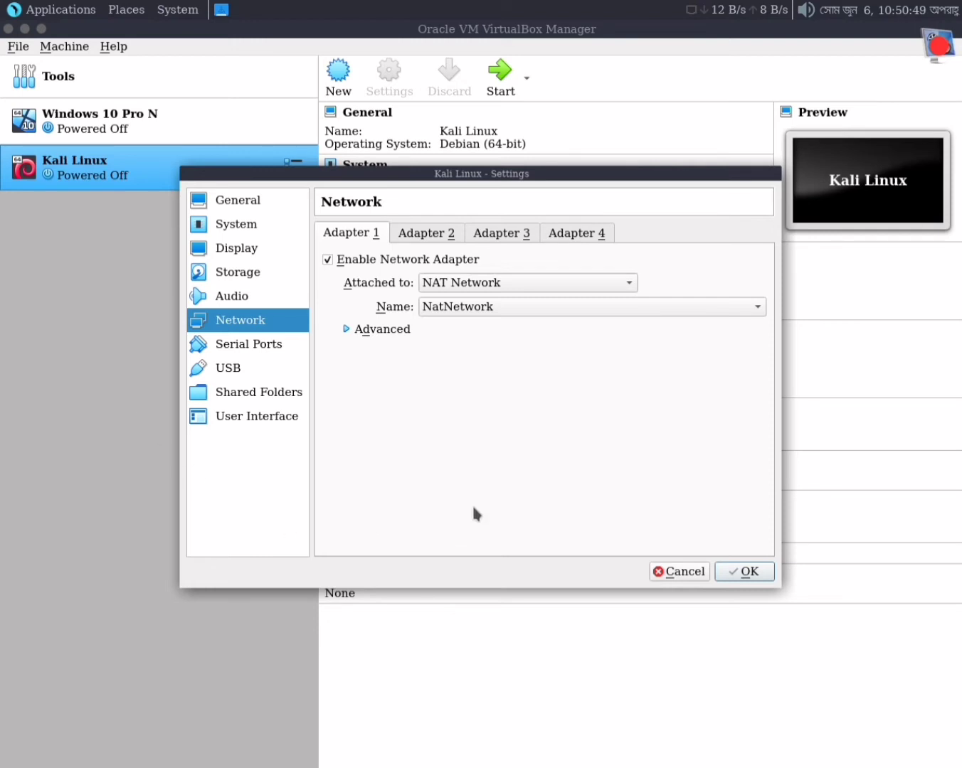
click(493, 289)
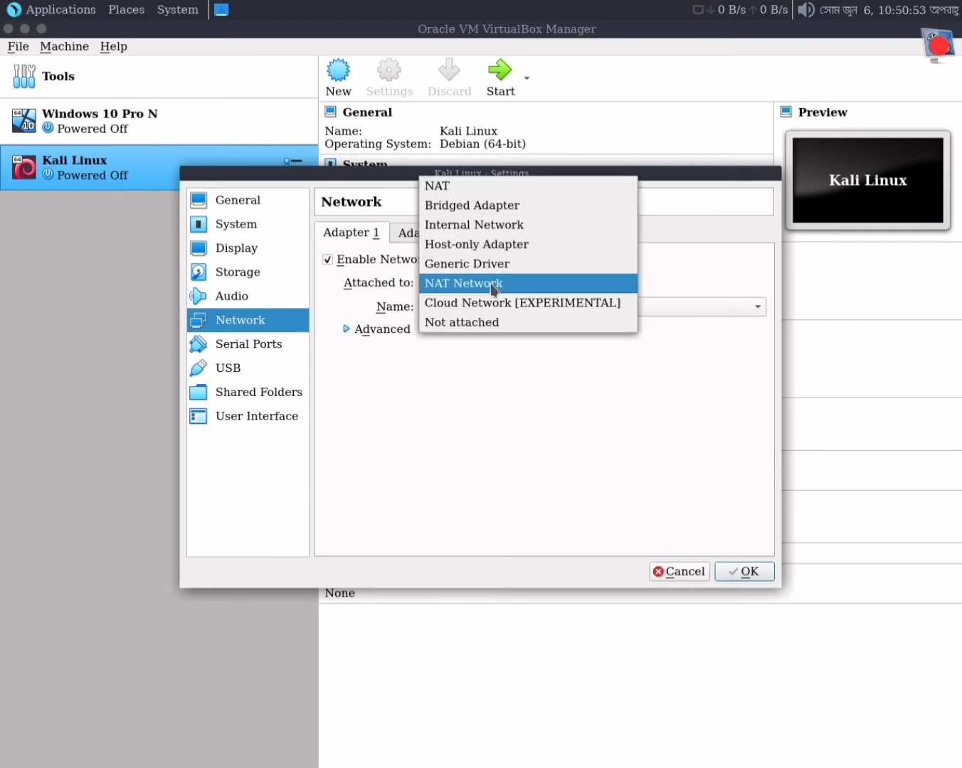
click(495, 207)
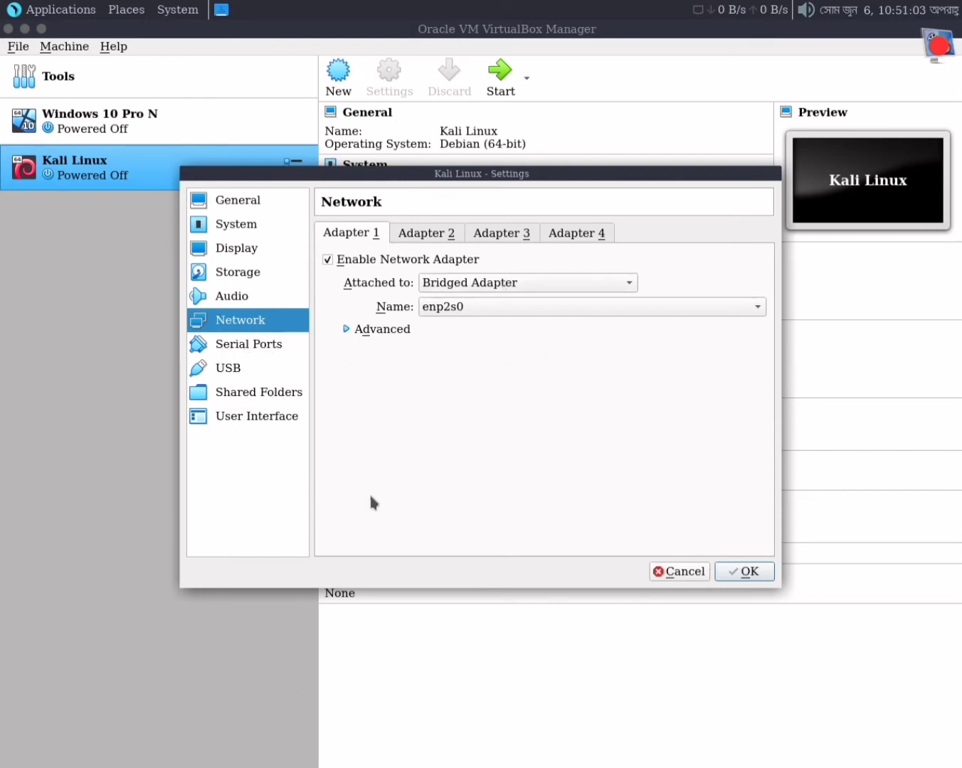
Look through the Shared Folders, USB and System settings and save the Kali Linux machine's settings.
click(271, 393)
click(236, 373)
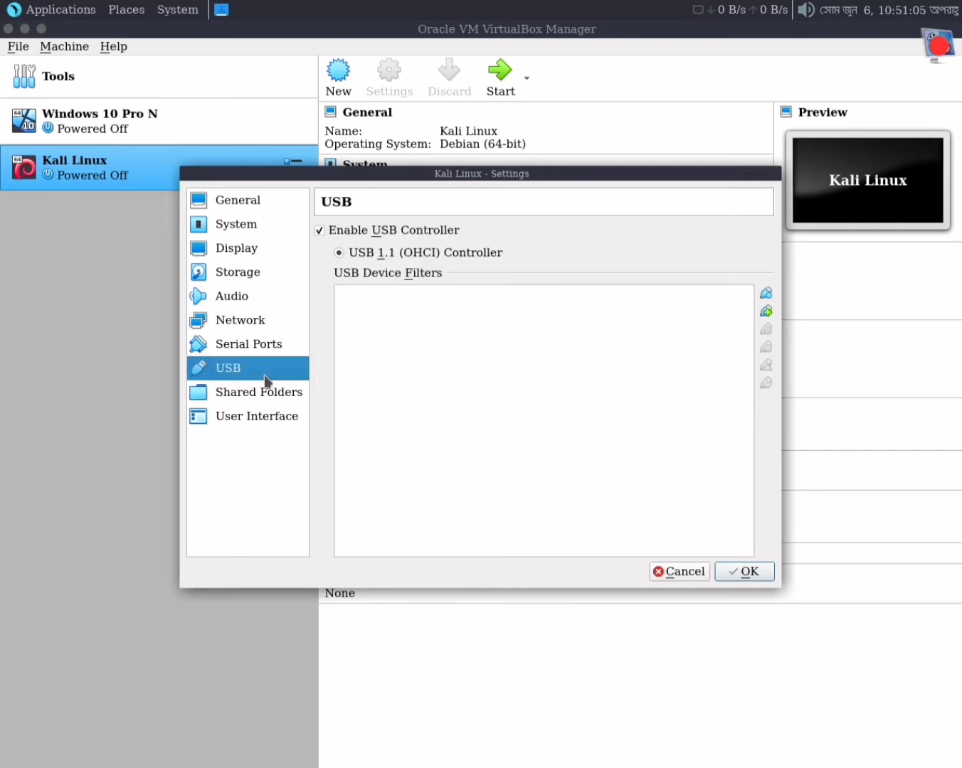
click(261, 214)
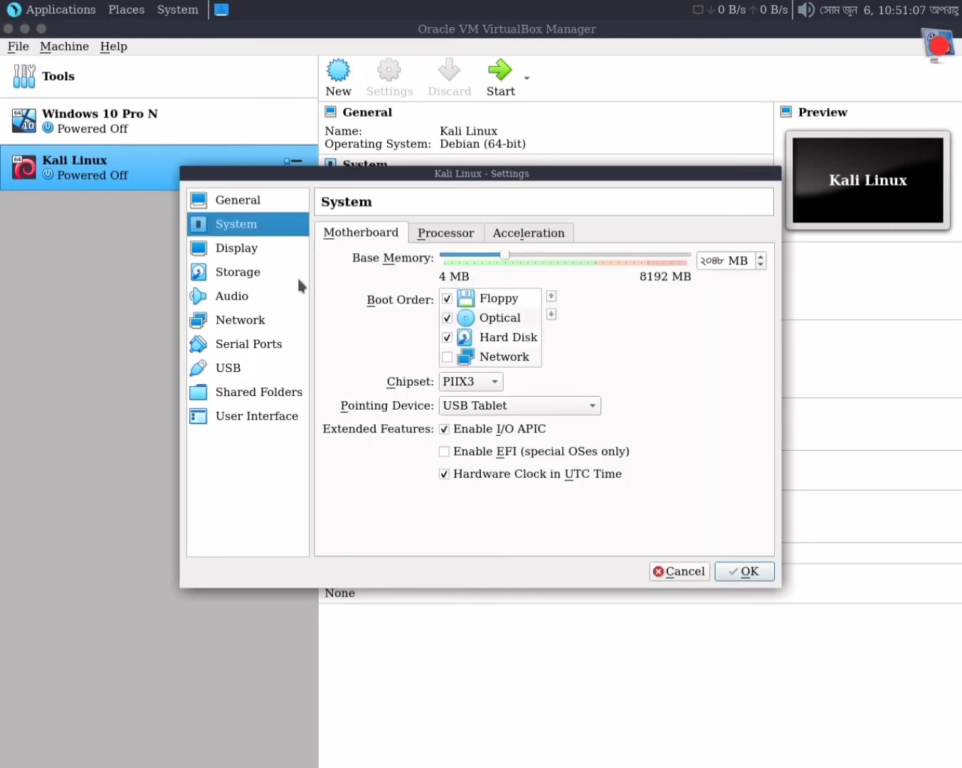
click(747, 571)
Start the Kali Linux virtual machine, maximize its window and launch the Graphical install.
click(501, 72)
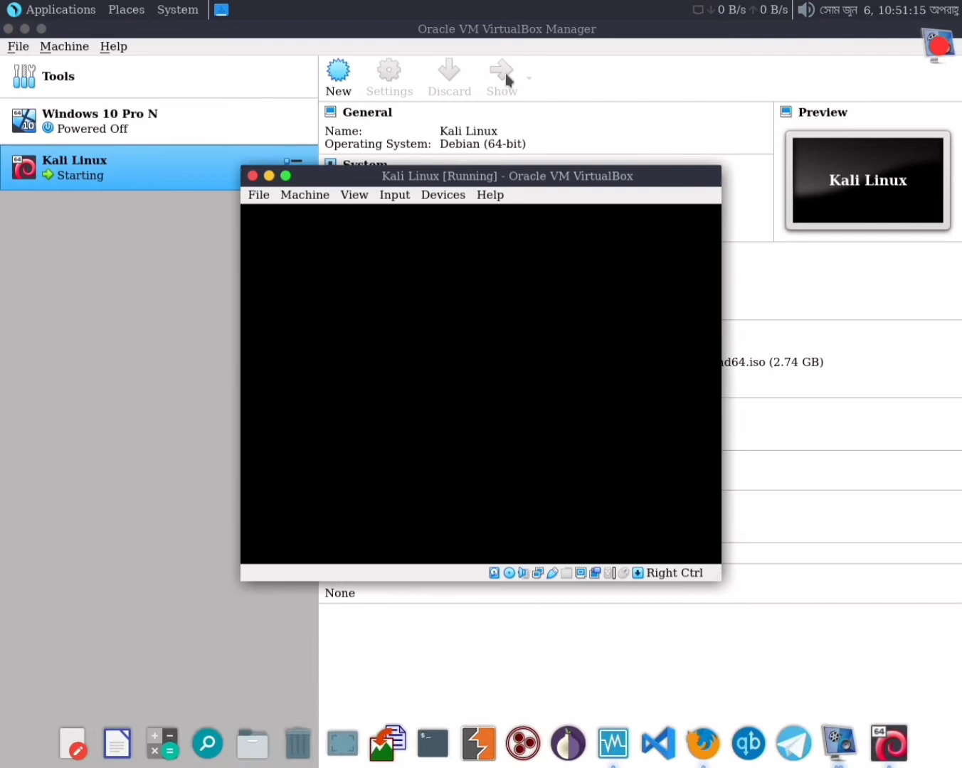
click(286, 176)
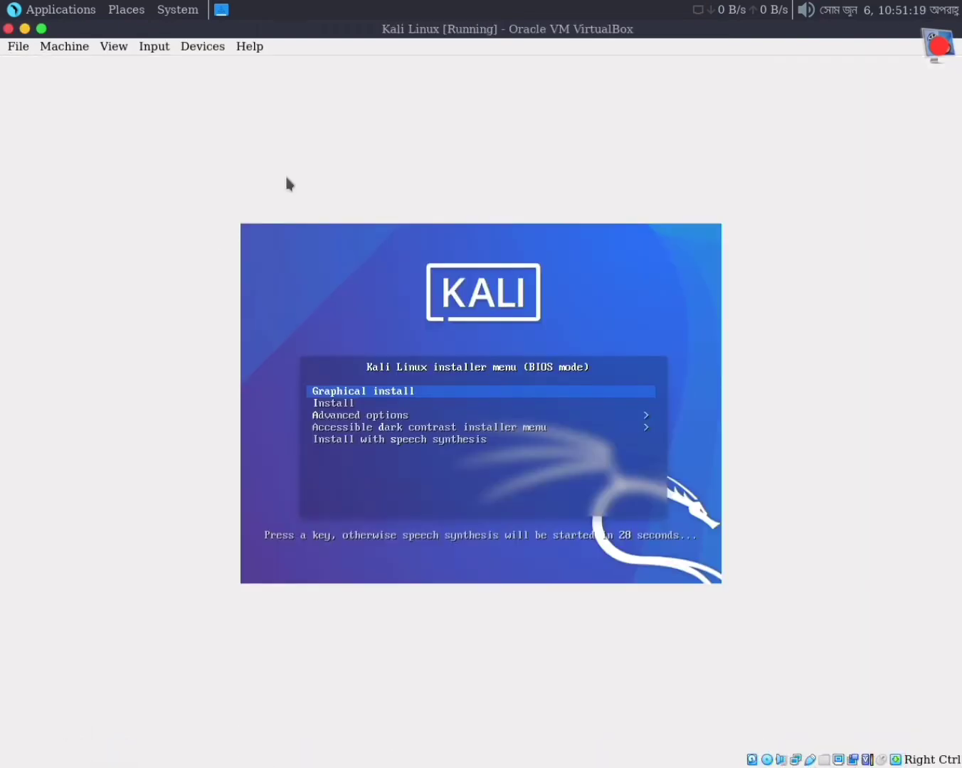
key(Return)
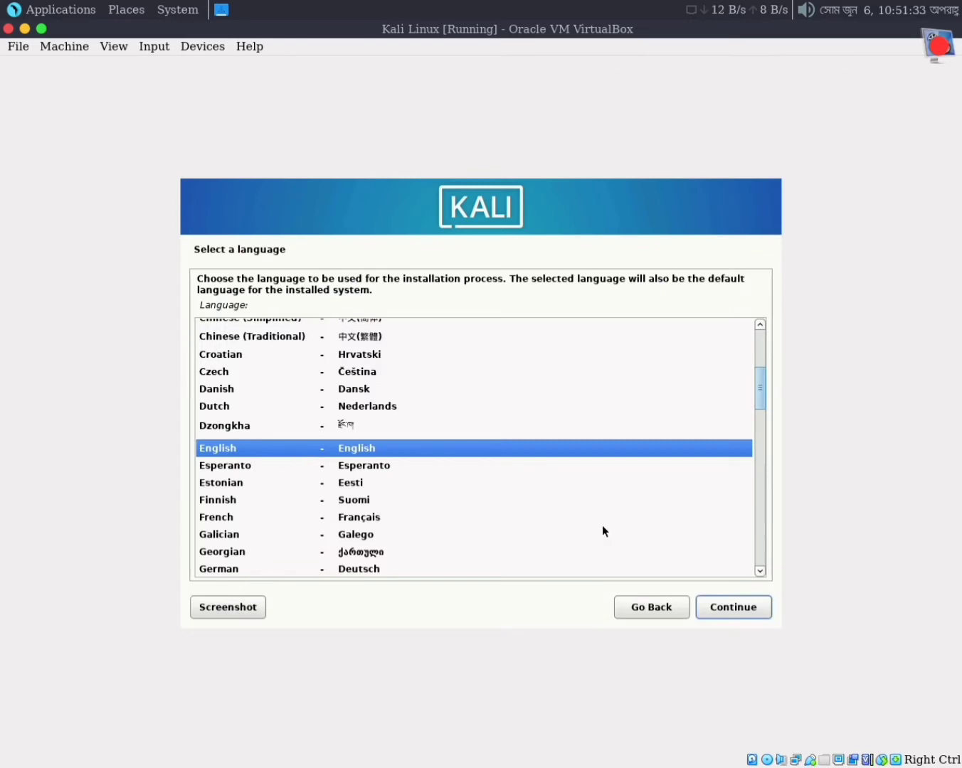
Accept English as the language, United States as the location and American English as the keymap.
click(731, 609)
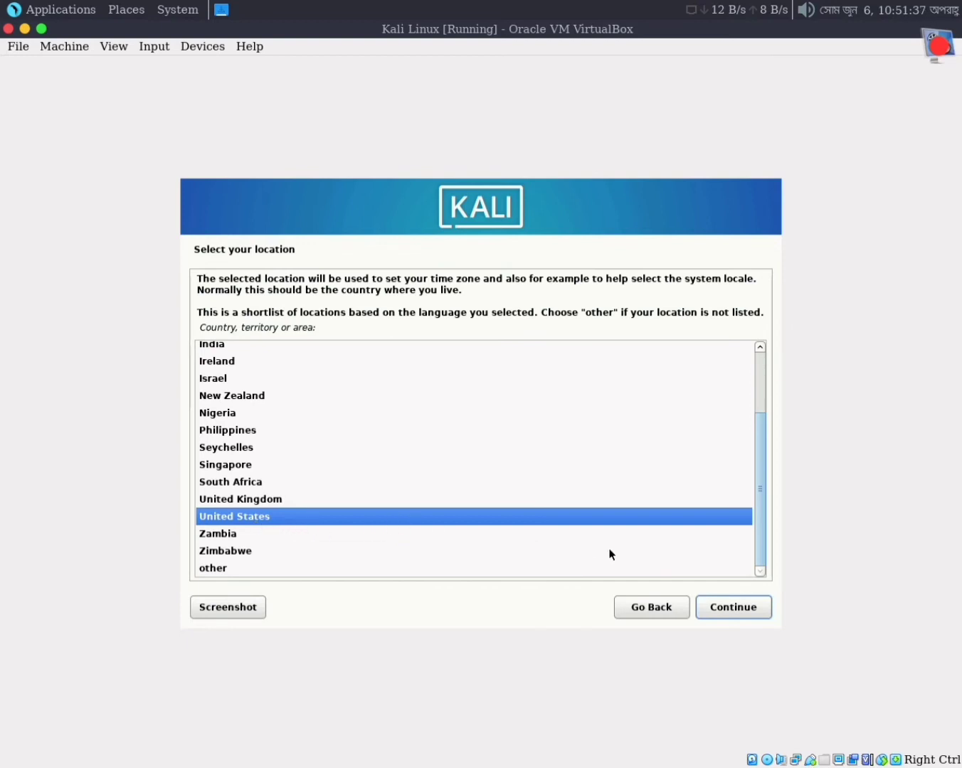
click(728, 611)
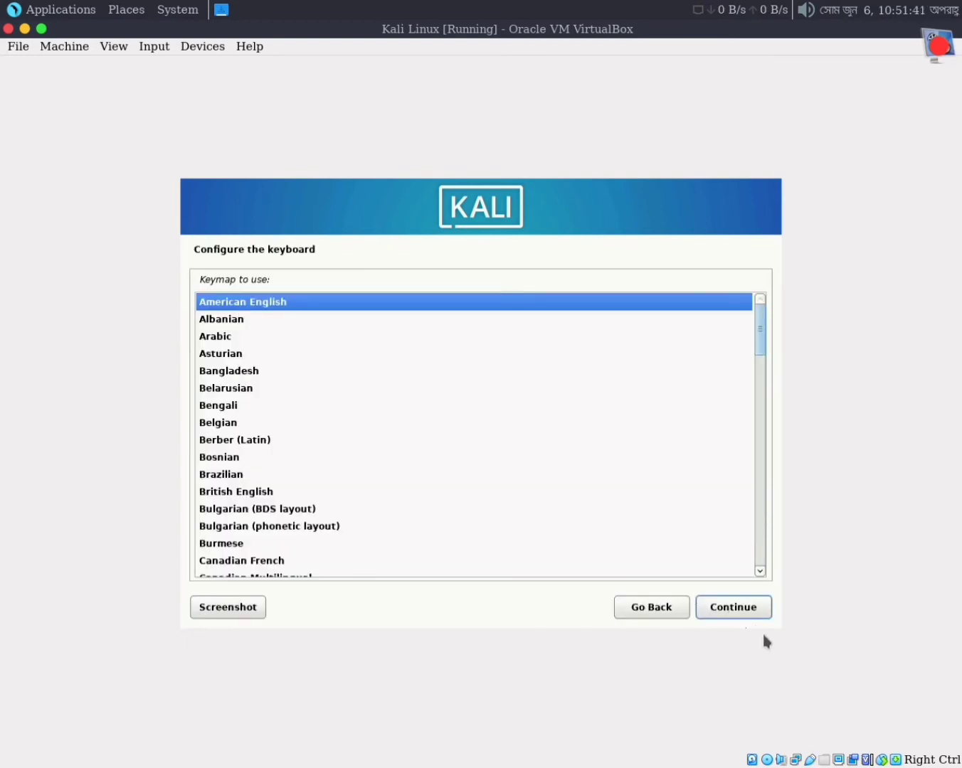
click(737, 605)
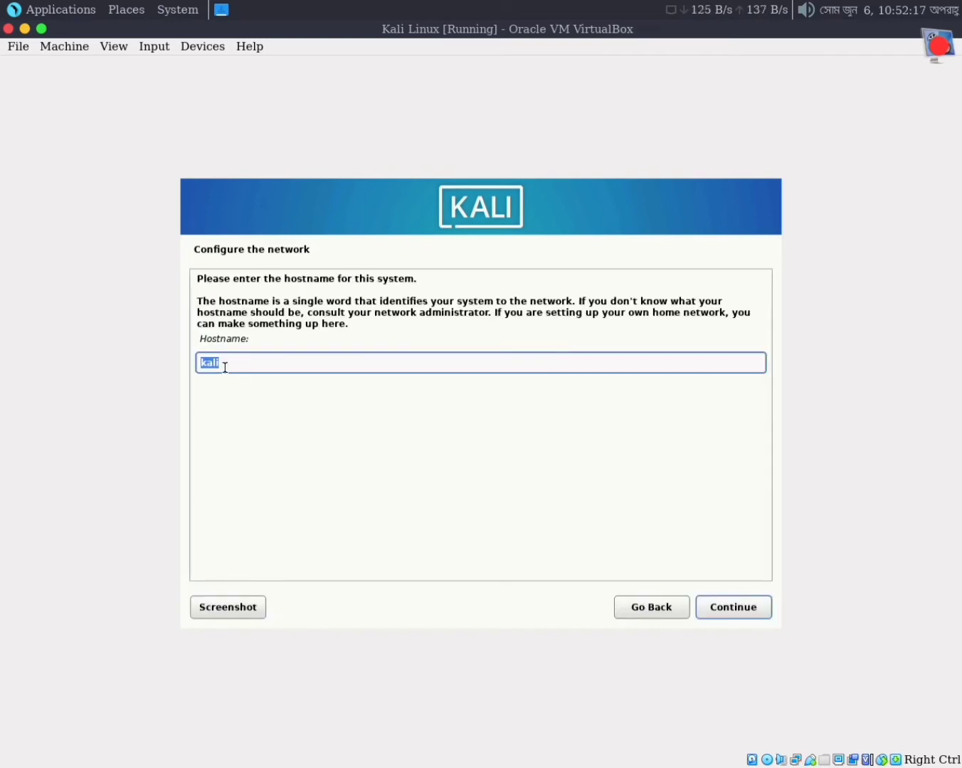
Open a host terminal to compare the hostname and username parts of its prompt, and close it.
drag(224, 368, 197, 362)
click(427, 741)
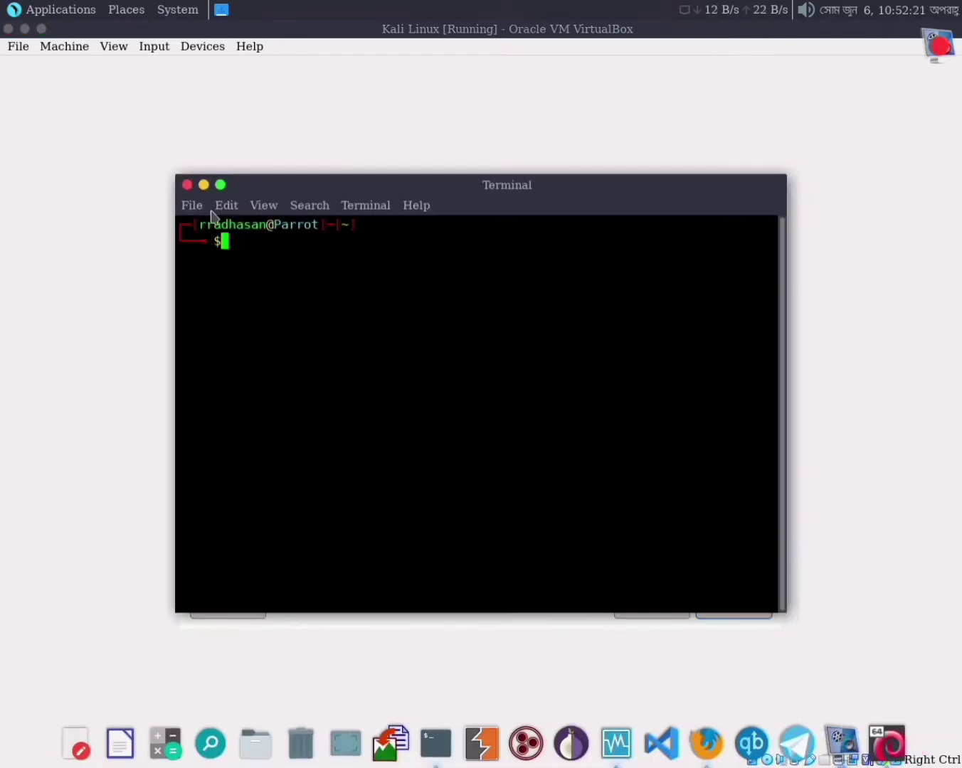
drag(400, 188, 628, 123)
drag(505, 157, 550, 156)
click(505, 154)
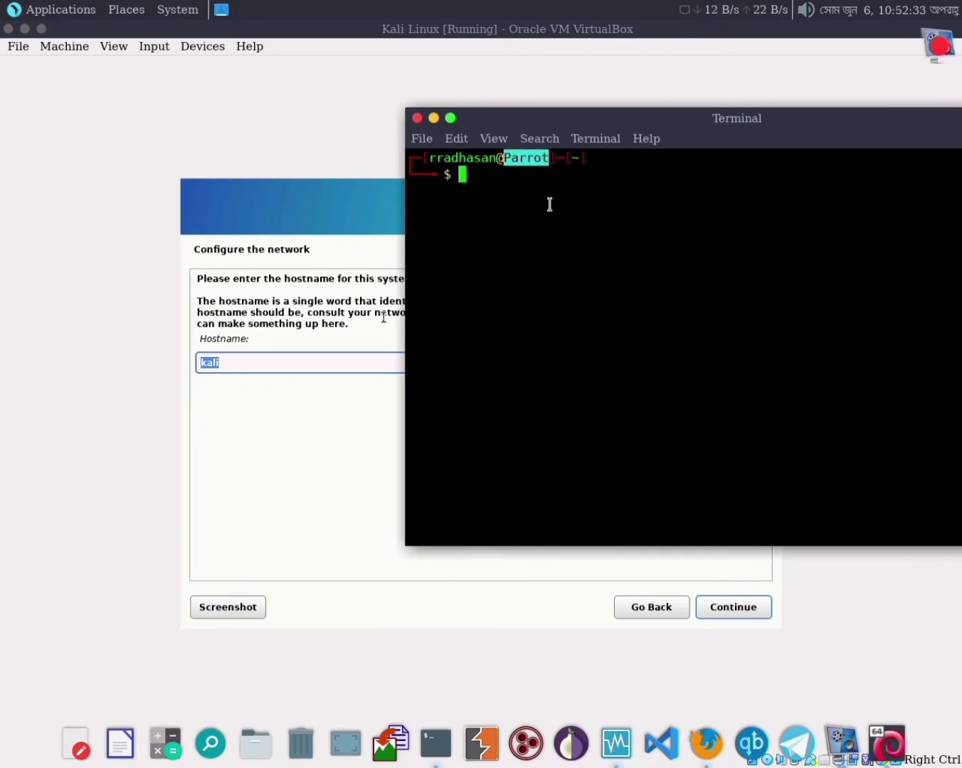
mouse_move(549, 156)
mouse_down()
mouse_move(504, 153)
mouse_move(549, 158)
mouse_up()
drag(497, 157, 431, 150)
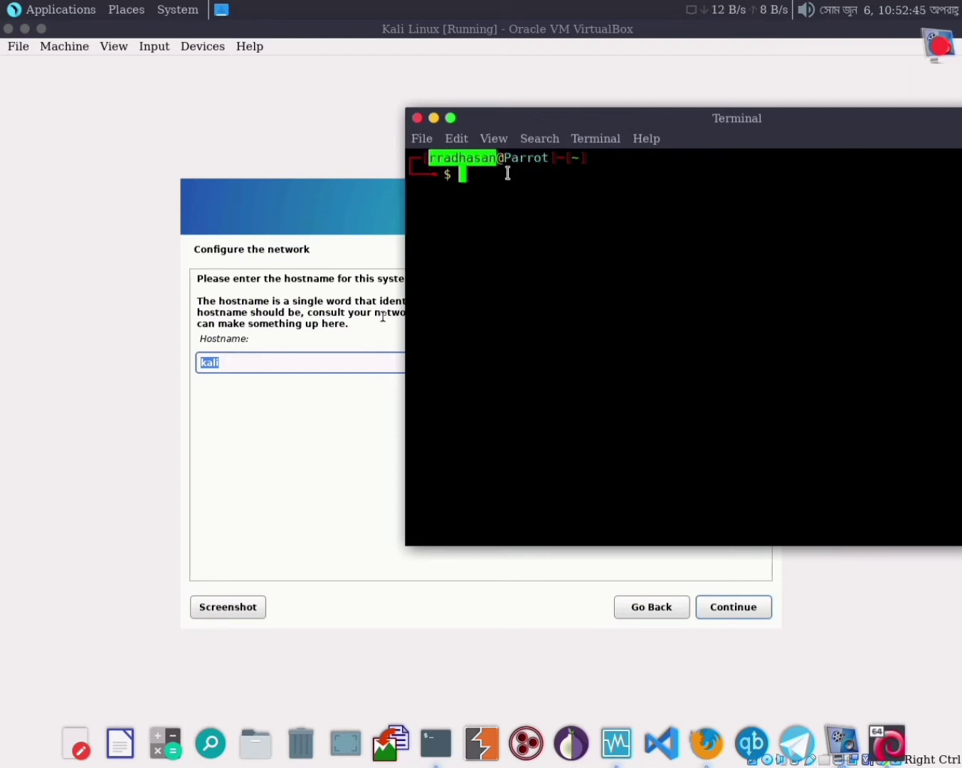
drag(502, 158, 547, 160)
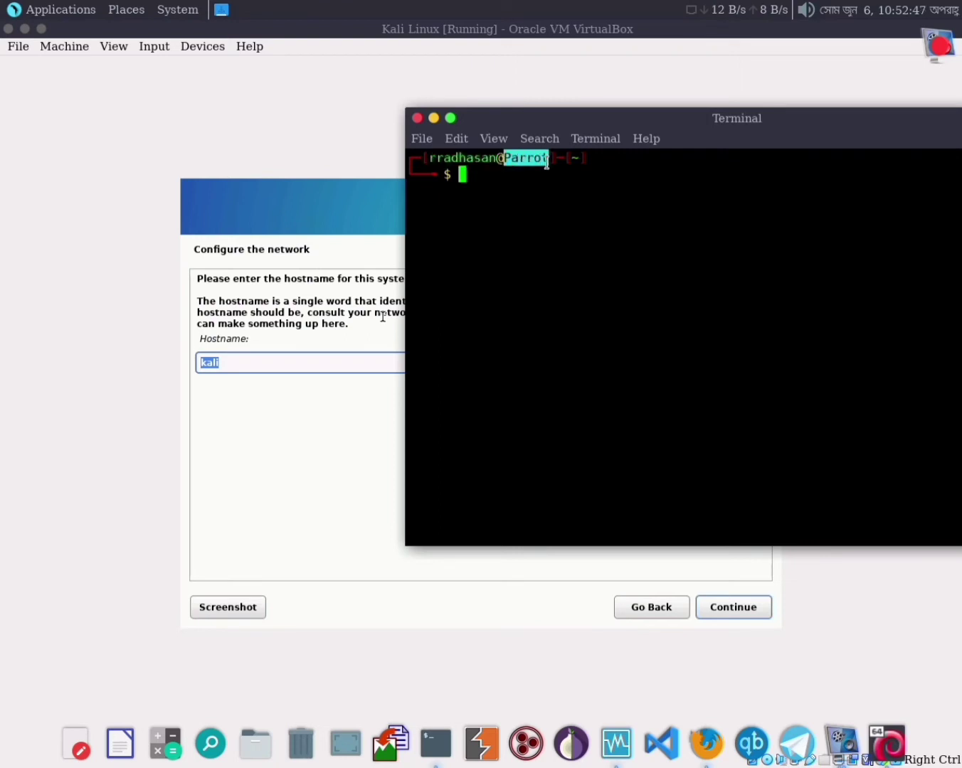
click(419, 118)
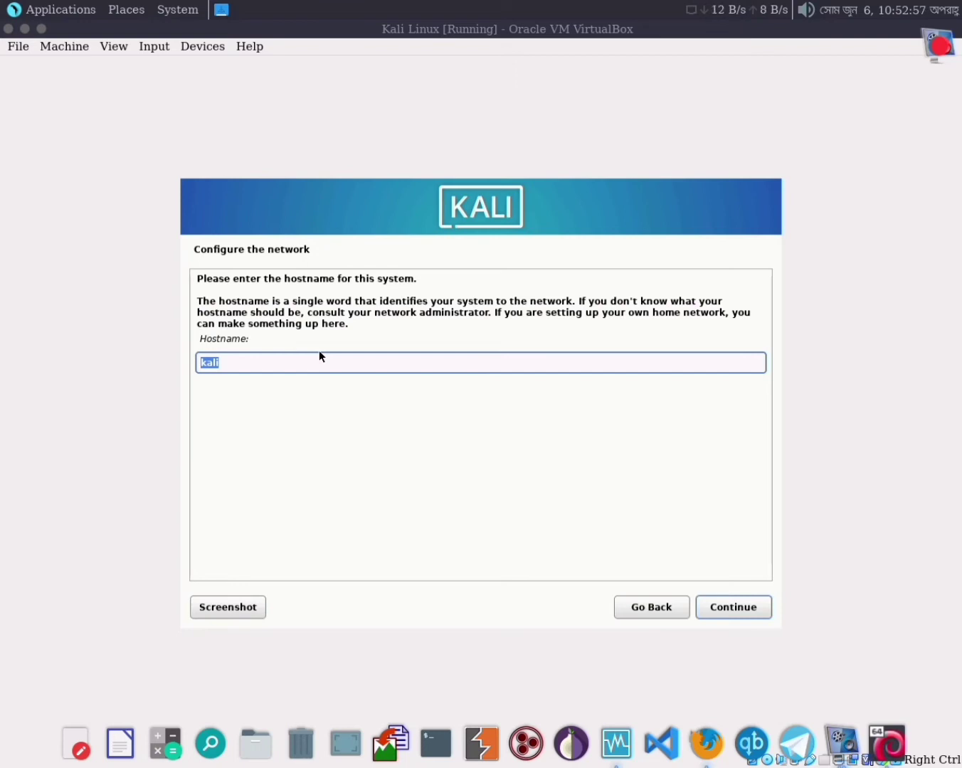
Set the hostname to Kali and leave the domain name empty.
drag(247, 363, 197, 361)
key(BackSpace)
text(Kali)
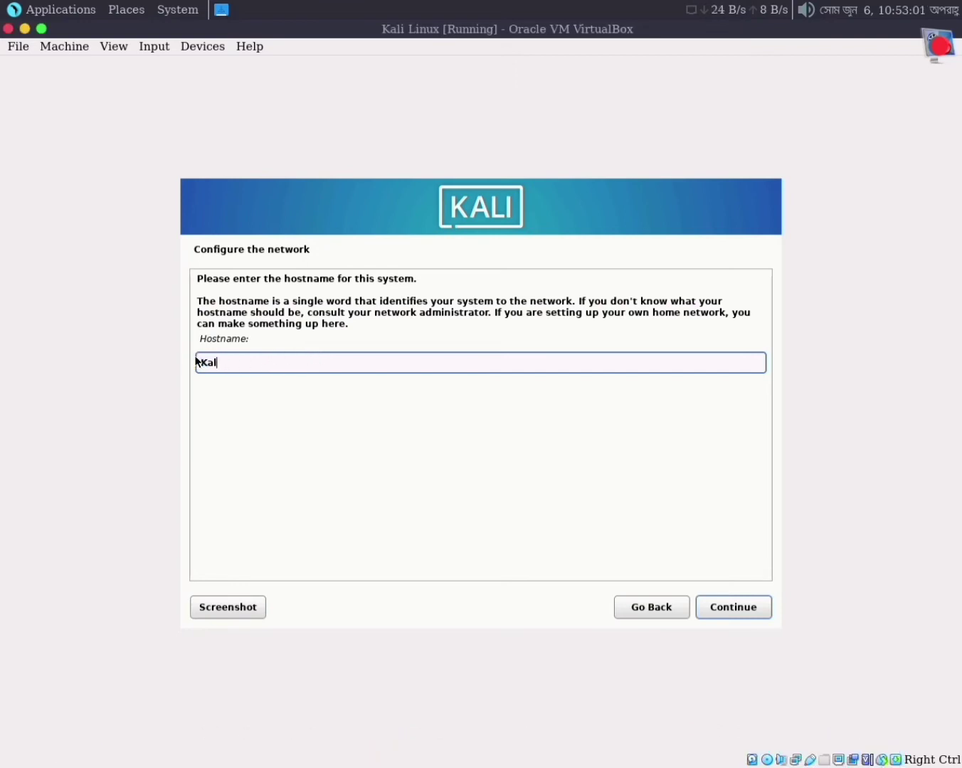
click(746, 616)
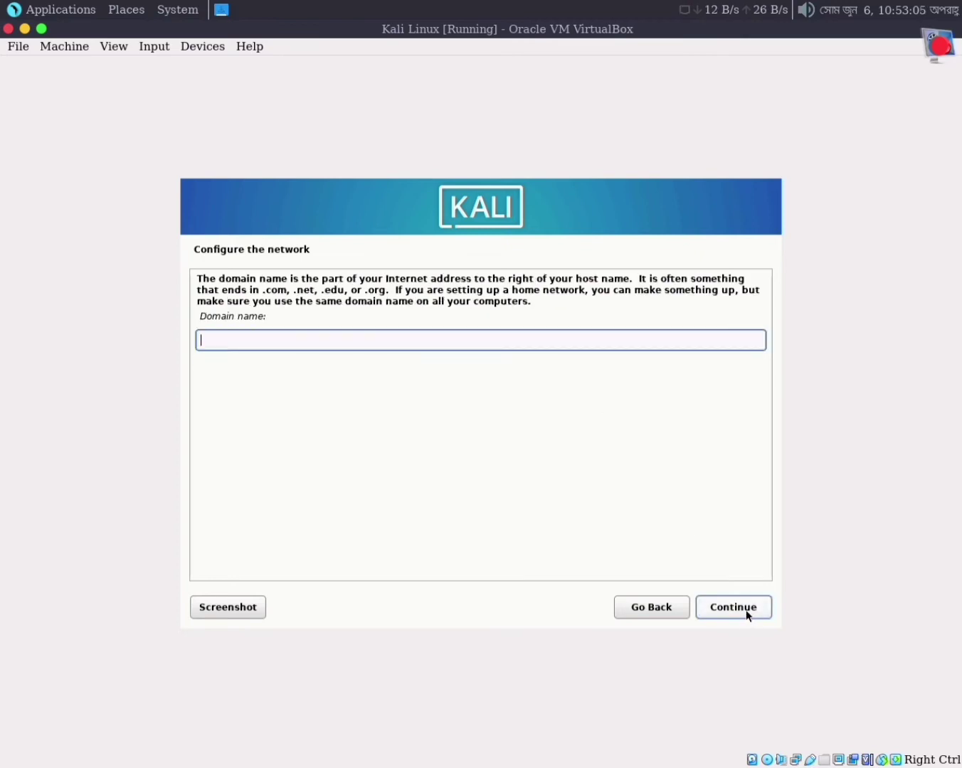
click(746, 605)
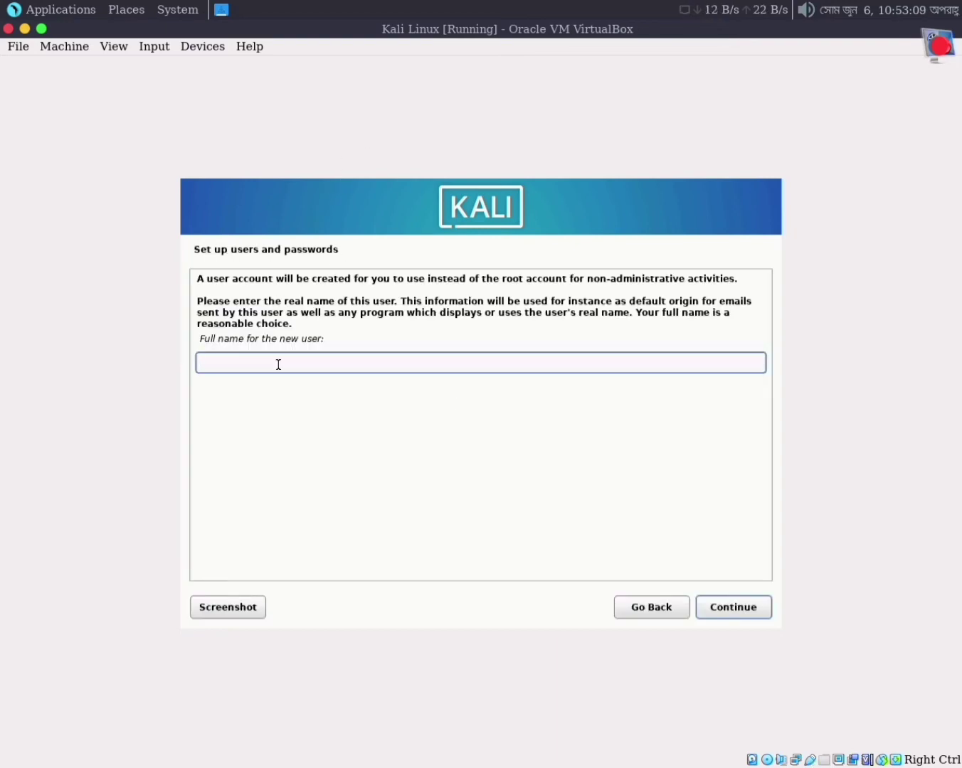
Check in a host terminal which part of the prompt is the username, and close the terminal.
mouse_move(479, 760)
click(435, 741)
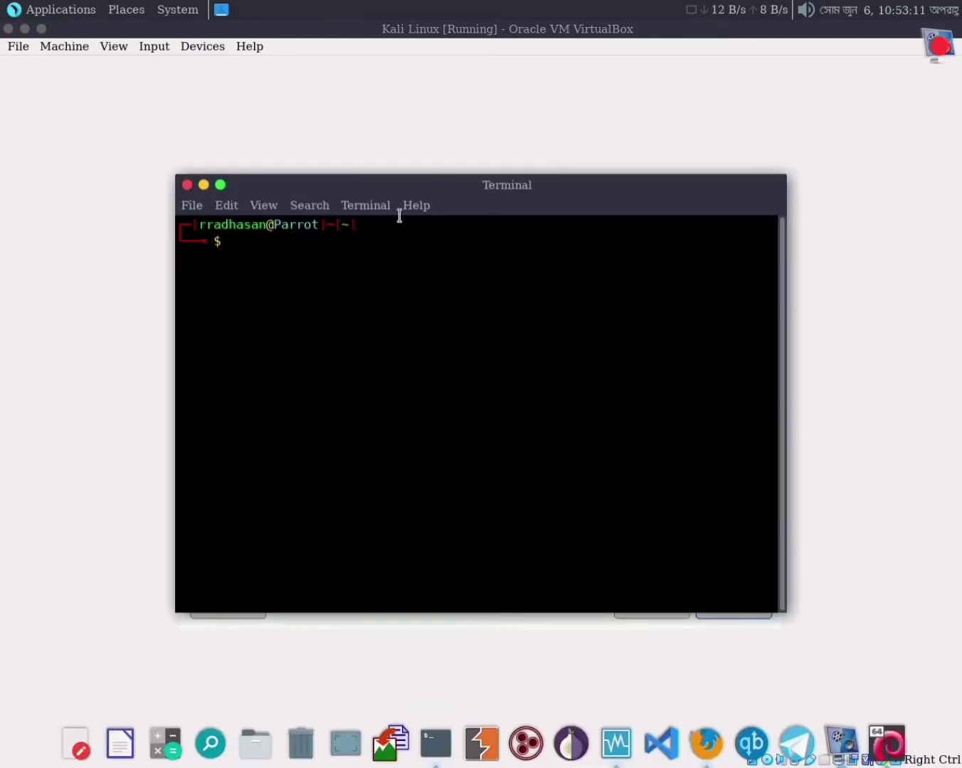
drag(399, 190, 524, 181)
drag(441, 192, 370, 192)
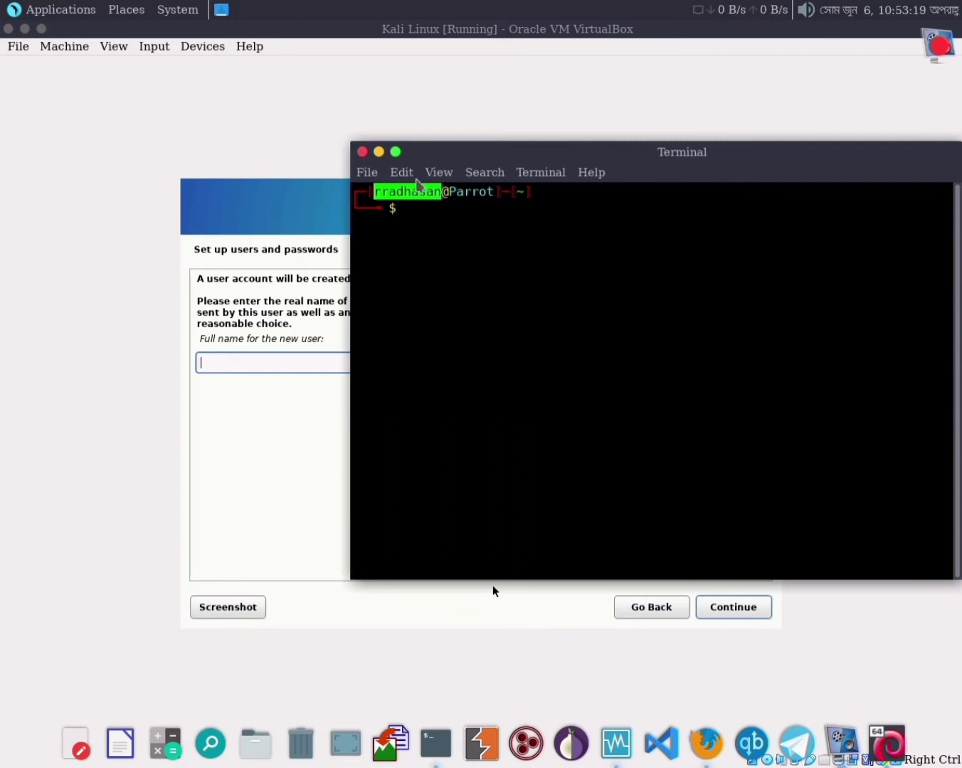
click(363, 153)
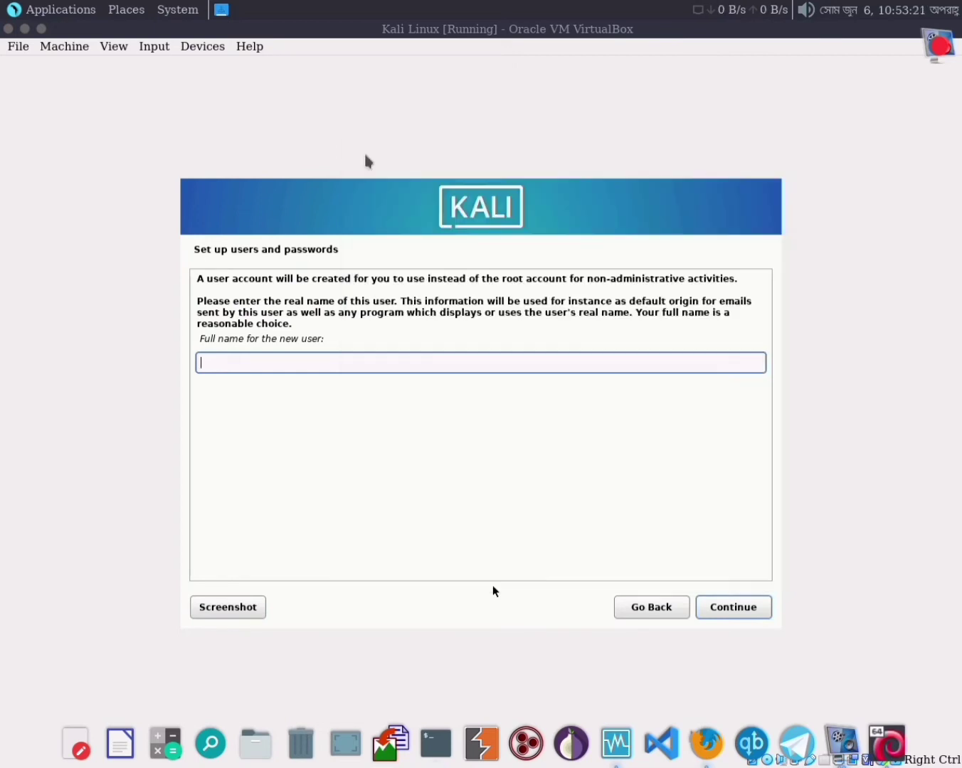
Enter the new user's full name and continue to the username setup.
click(274, 363)
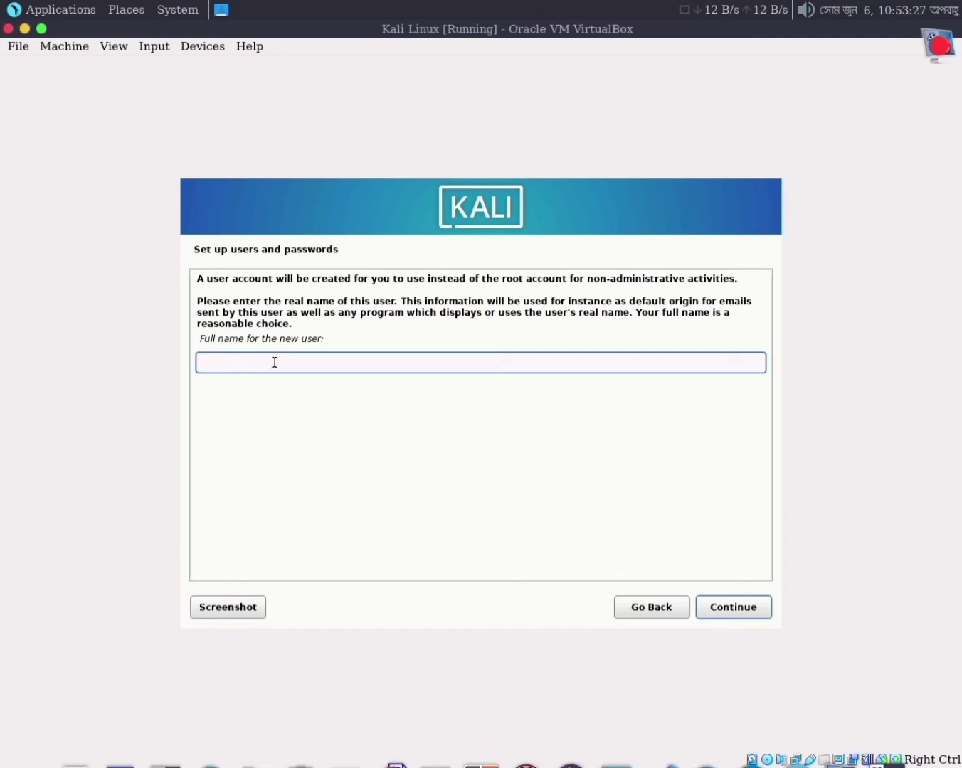
text(R)
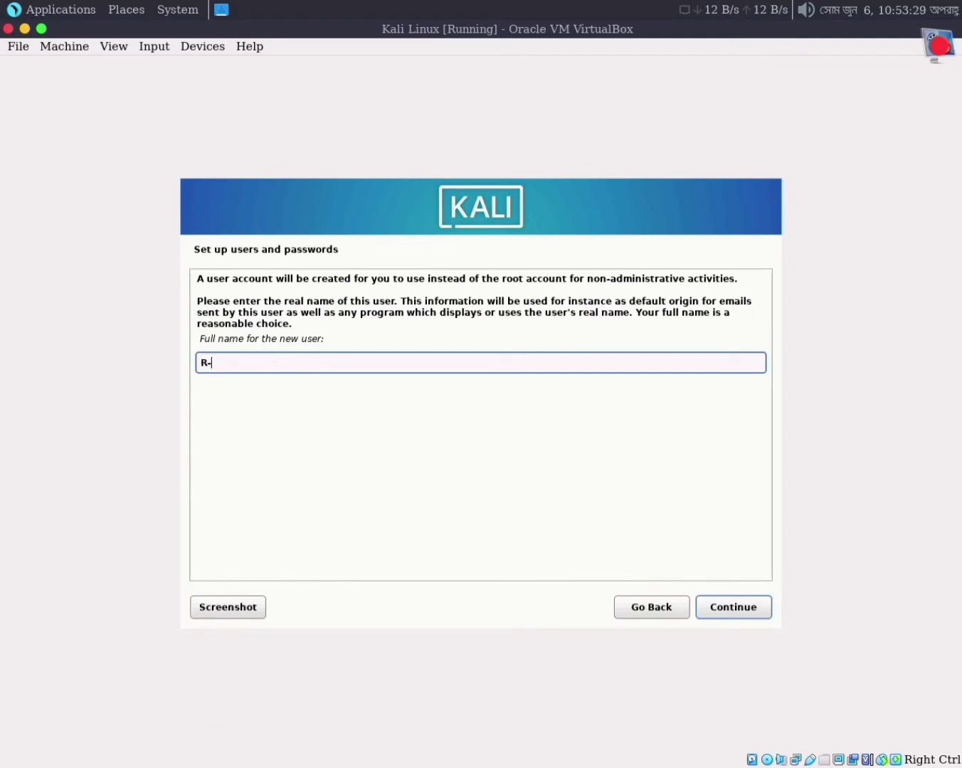
text(-Rad Hasan)
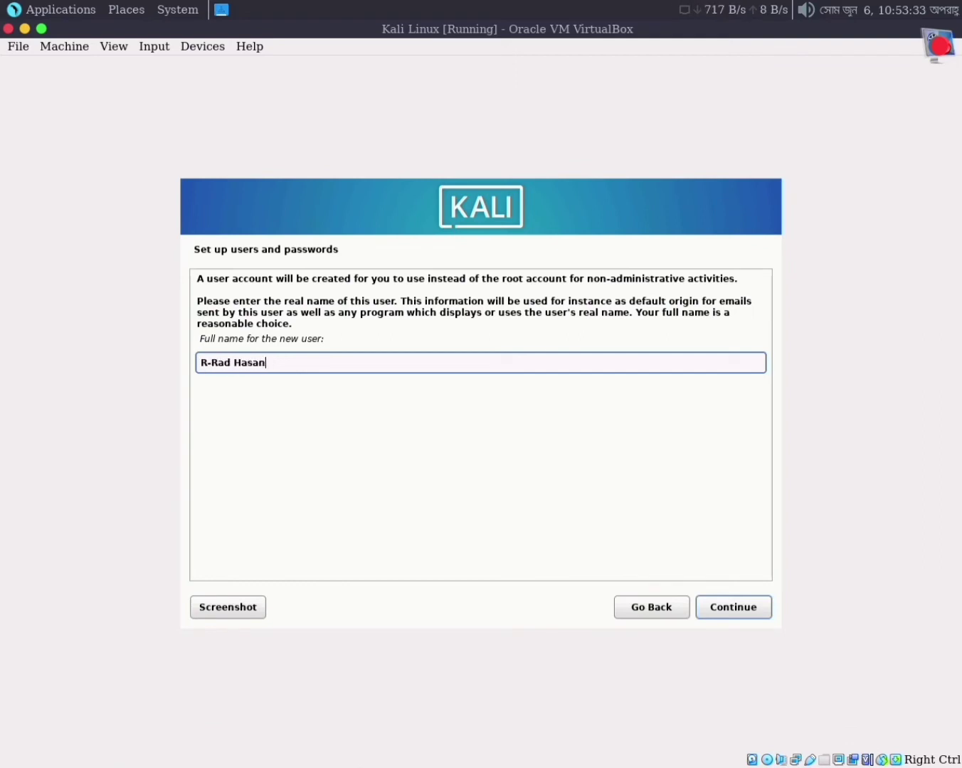
click(737, 612)
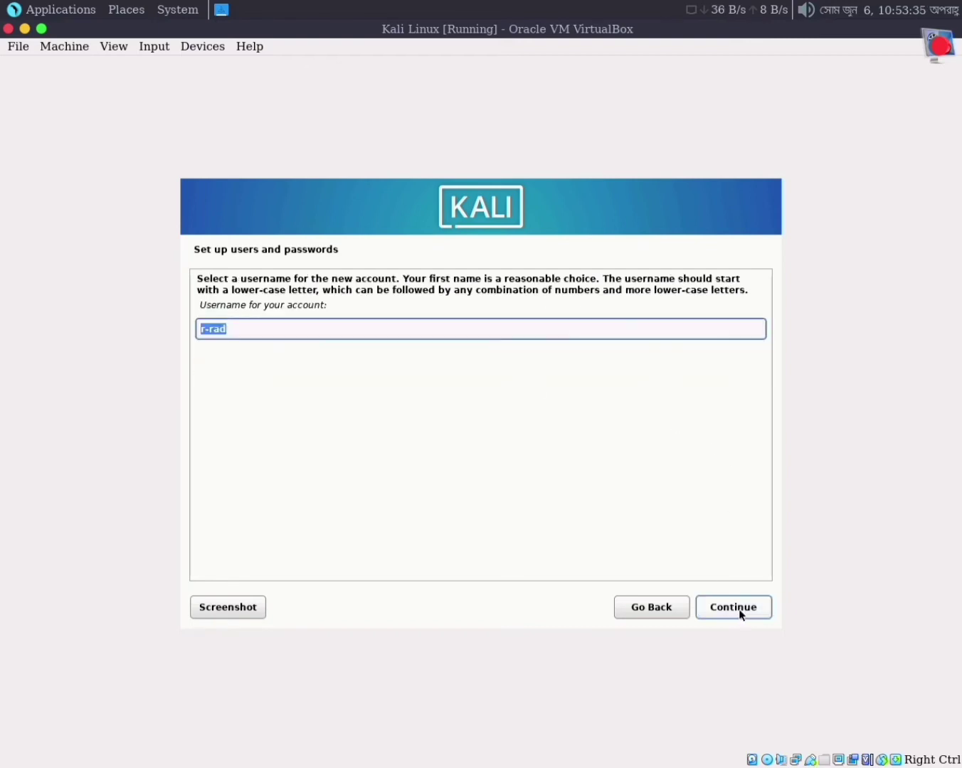
Compare the suggested account username with the username in a host terminal's prompt, and close the terminal.
drag(229, 333, 191, 327)
mouse_move(489, 761)
click(440, 742)
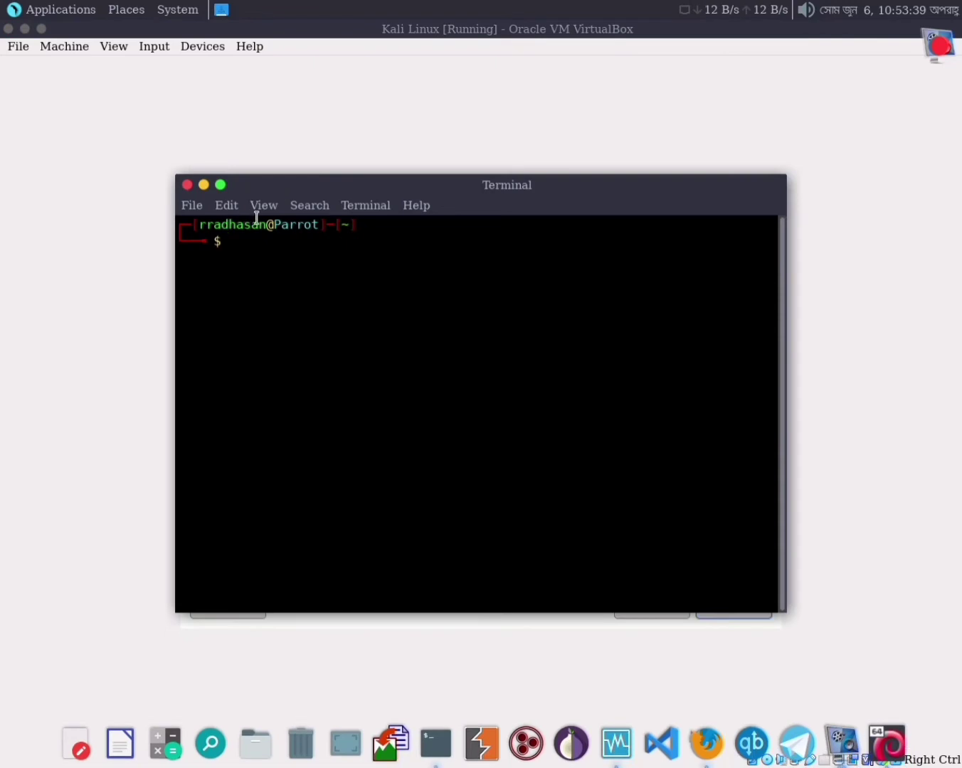
drag(265, 223, 192, 226)
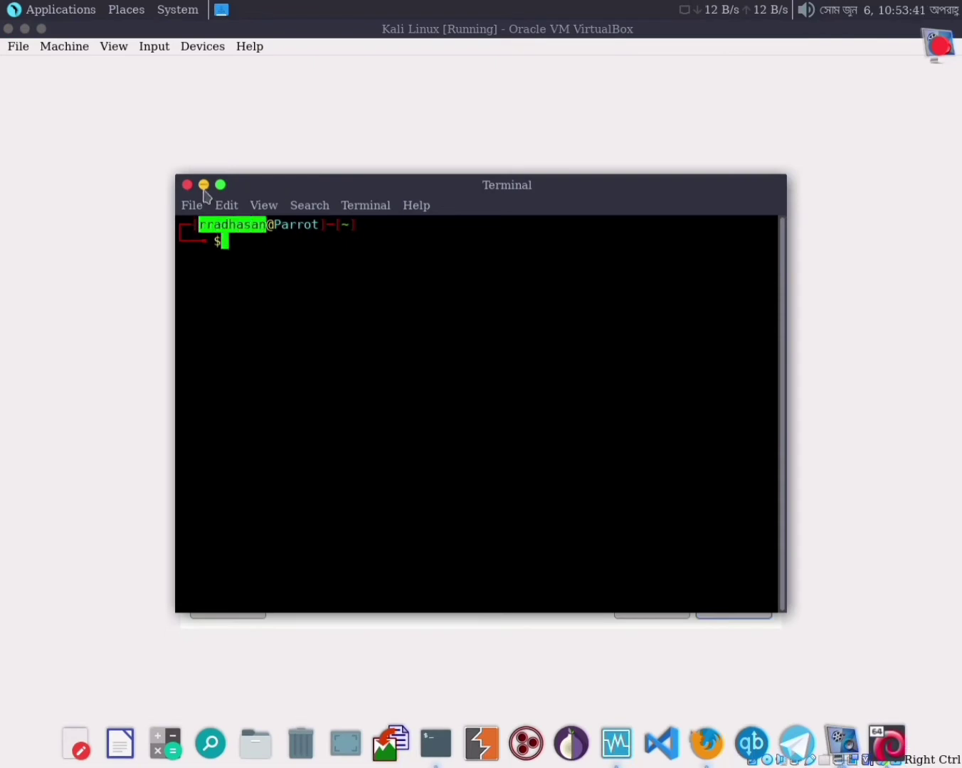
click(187, 184)
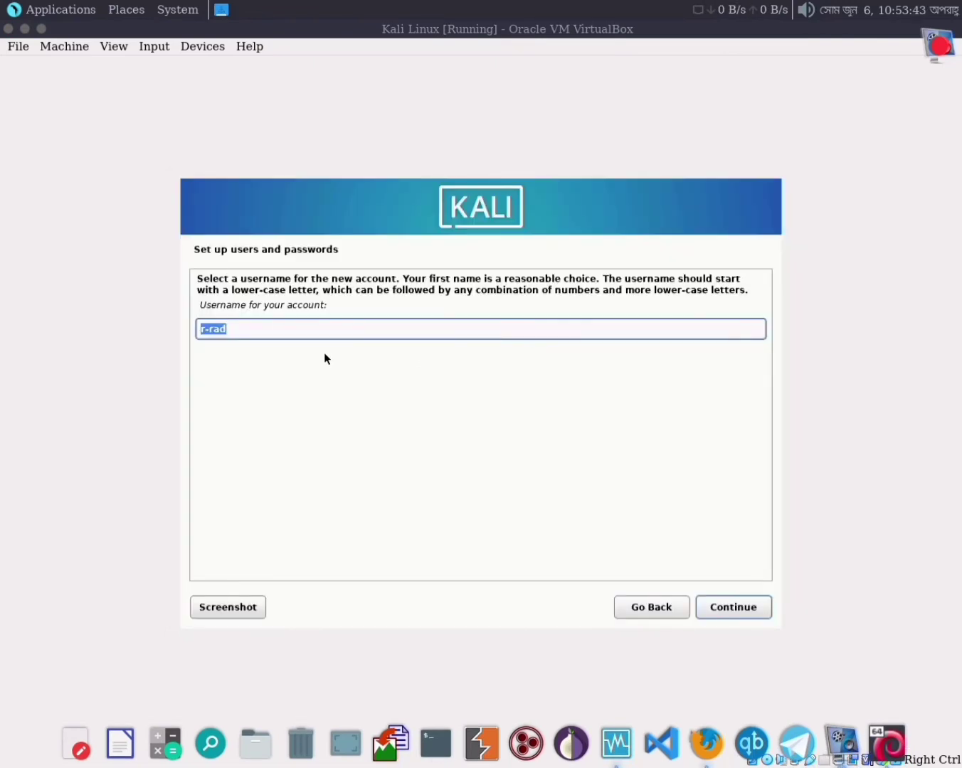
Replace the suggested username with the account's own lower-case username and continue to the password setup.
click(292, 329)
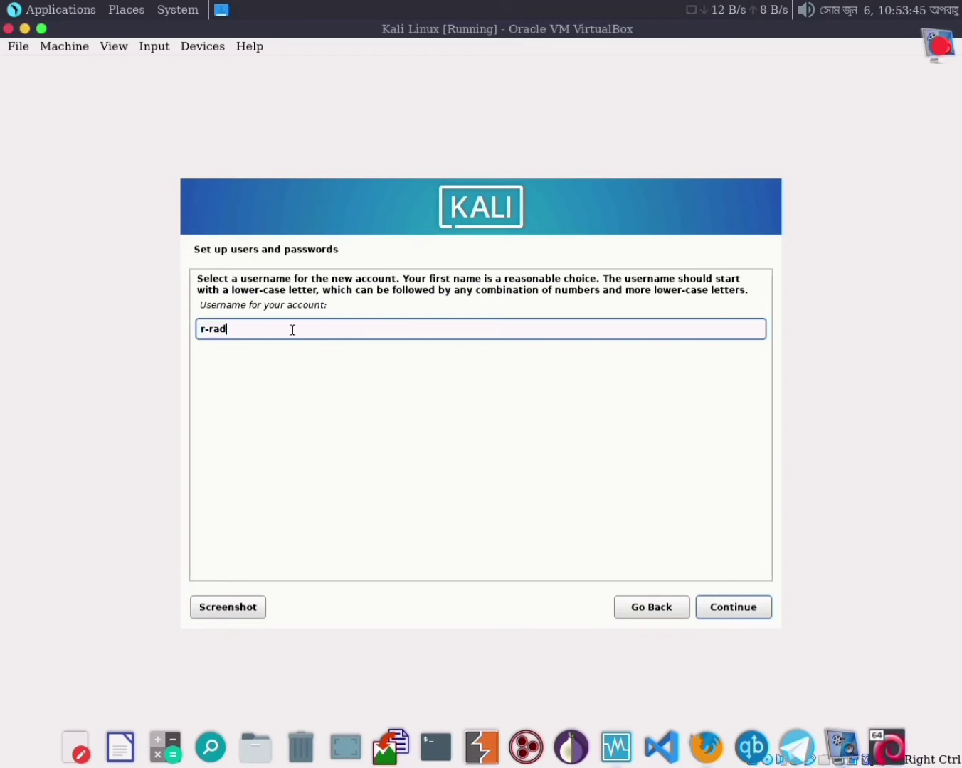
key(BackSpace)
key(BackSpace)
key(BackSpace)
key(BackSpace)
key(BackSpace)
text(rradhasan)
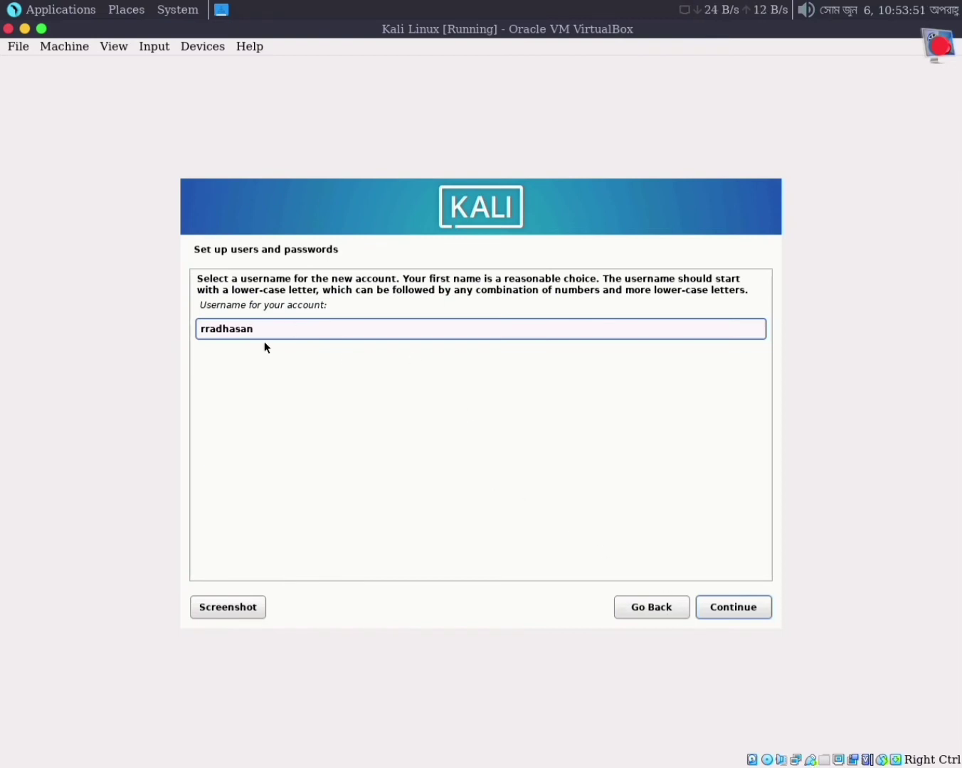
click(728, 606)
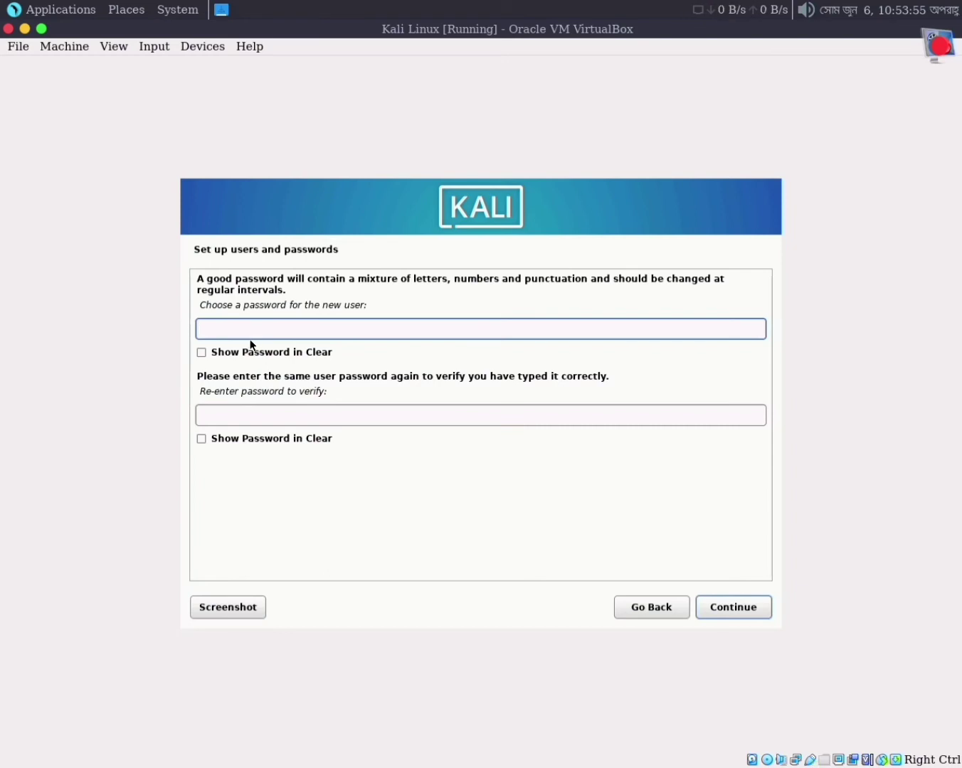
Enter and verify the new user's password, and accept Eastern as the time zone.
text(*******)
click(230, 419)
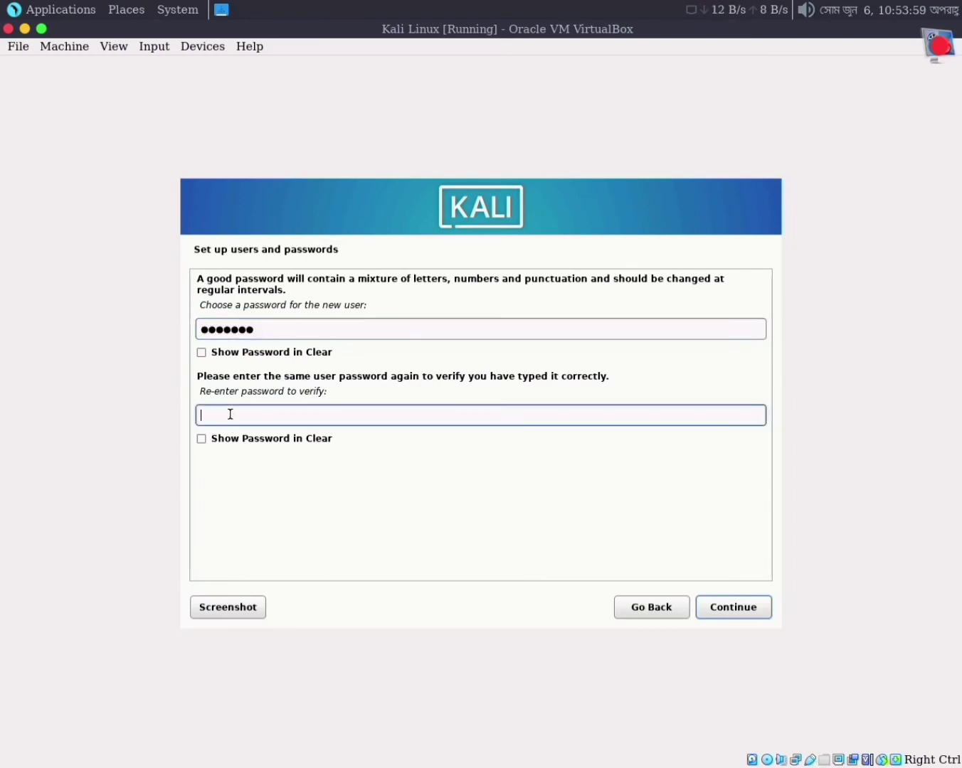
text(*******)
click(734, 613)
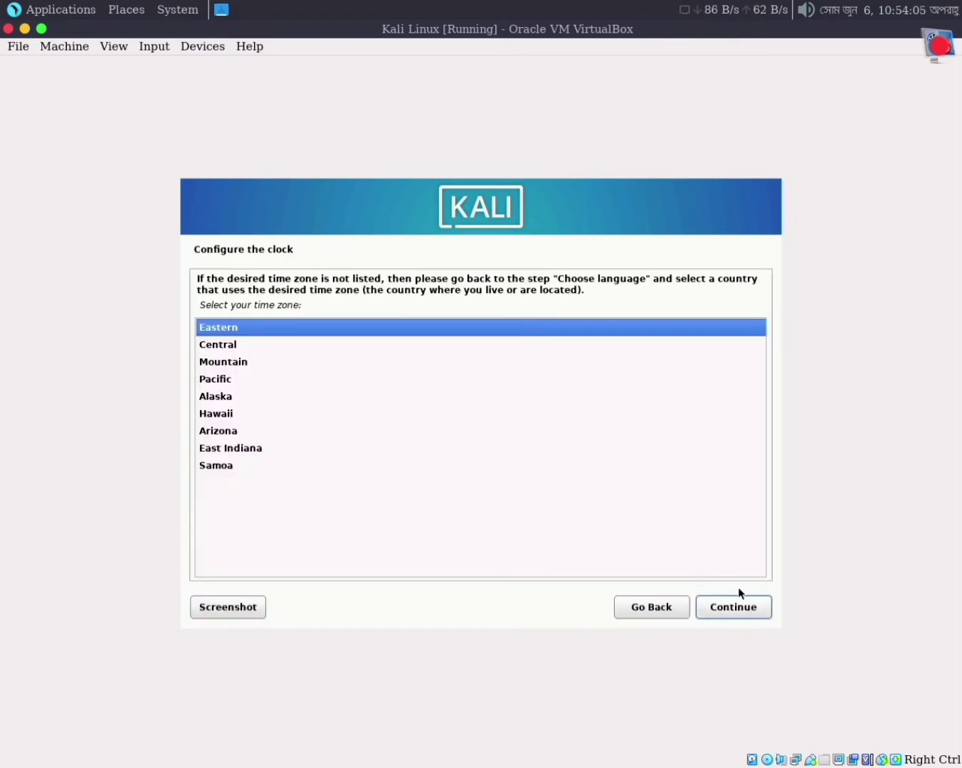
click(741, 606)
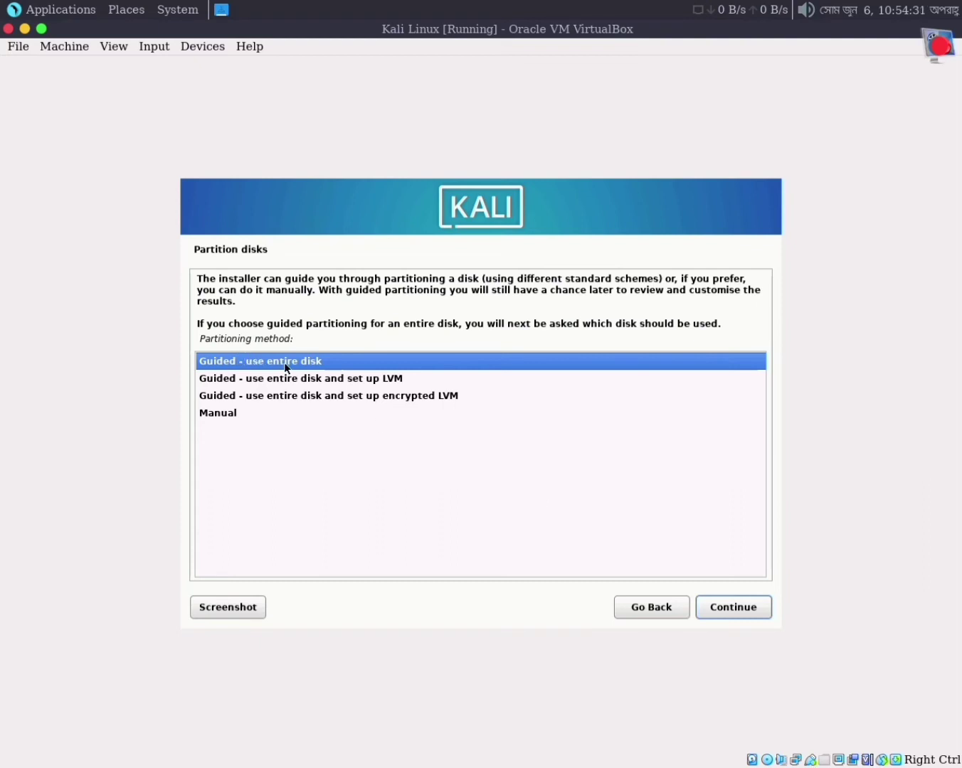
Set up guided partitioning using the entire sda disk with all files in one partition.
click(747, 612)
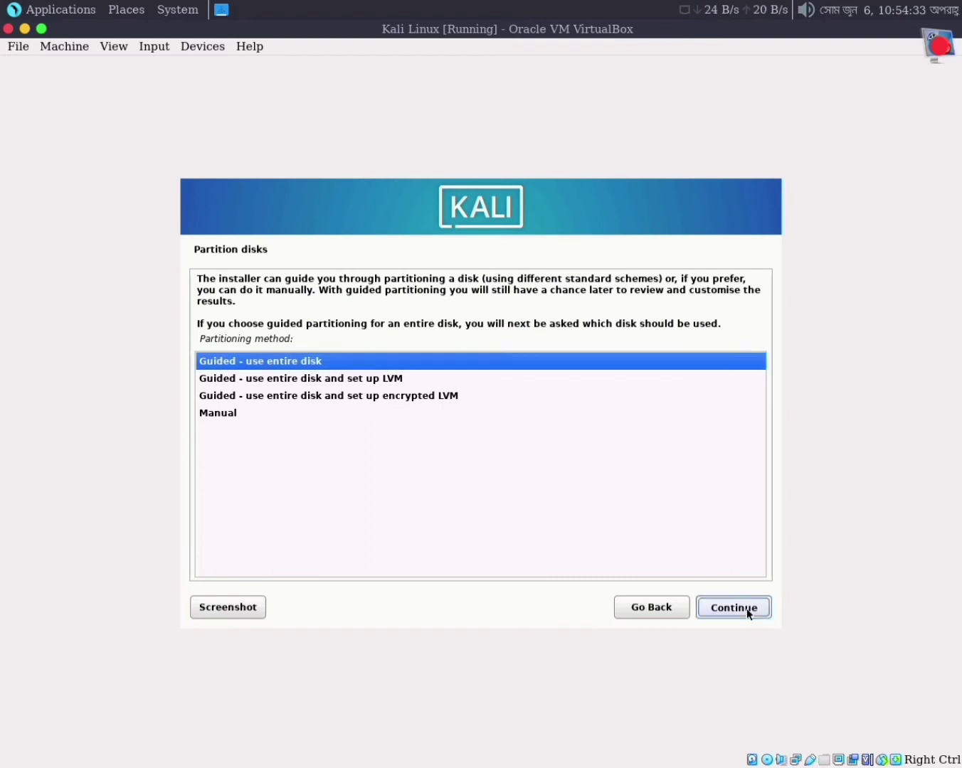
click(725, 606)
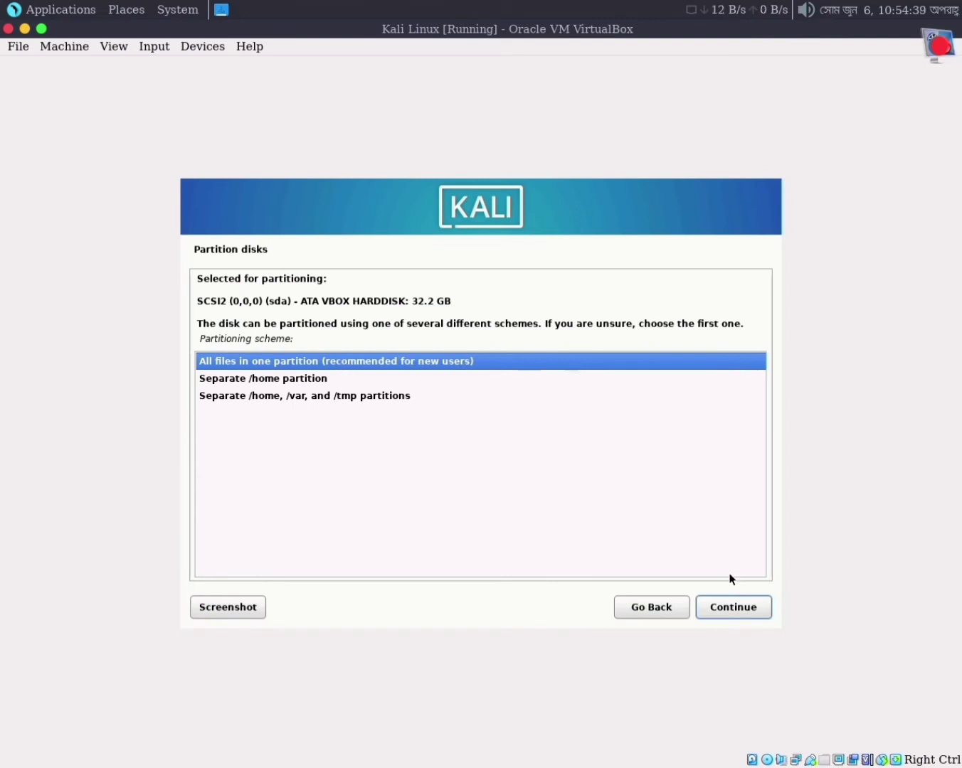
click(737, 605)
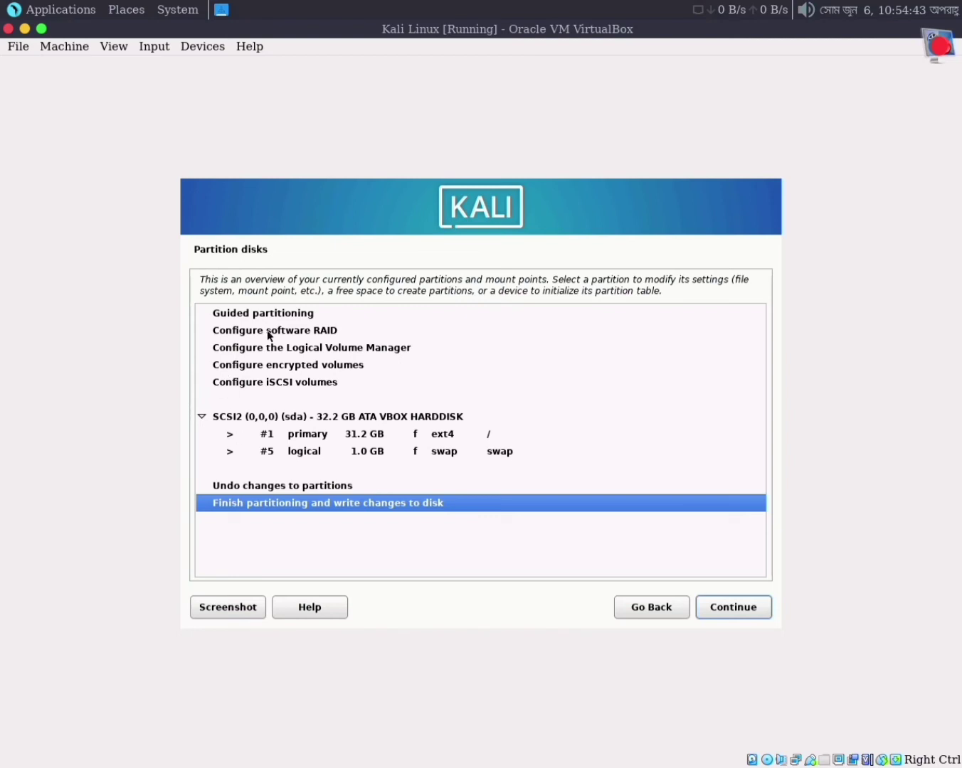
Write the partition changes to disk, and install the default software selection with Xfce and the top10 and default tool collections.
click(745, 611)
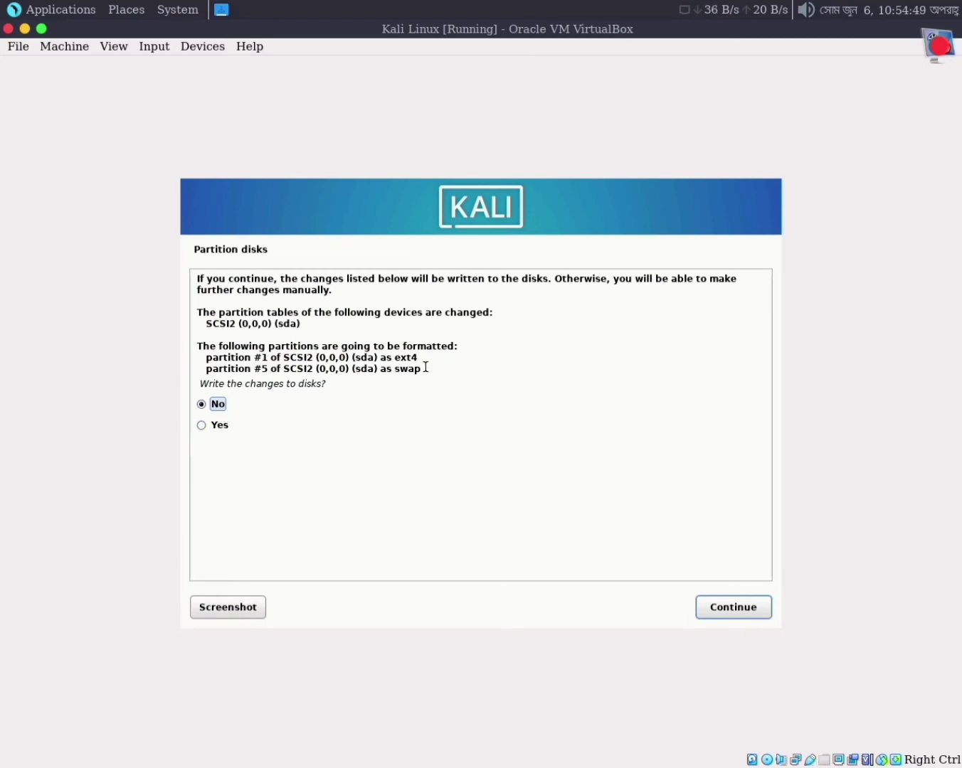
click(220, 429)
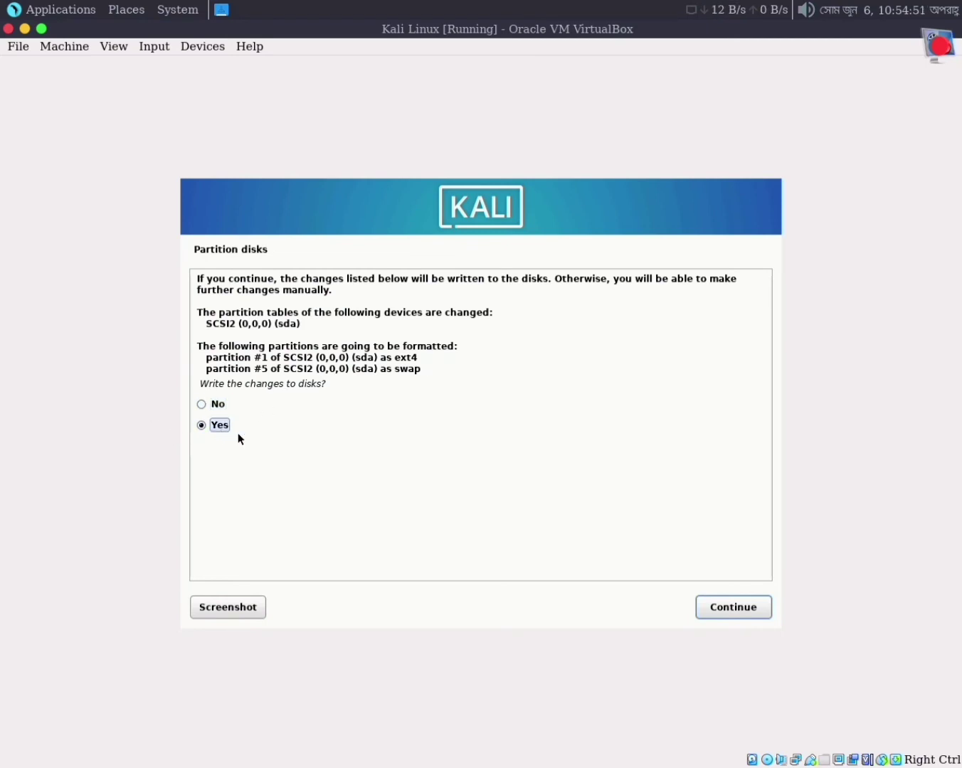
click(718, 611)
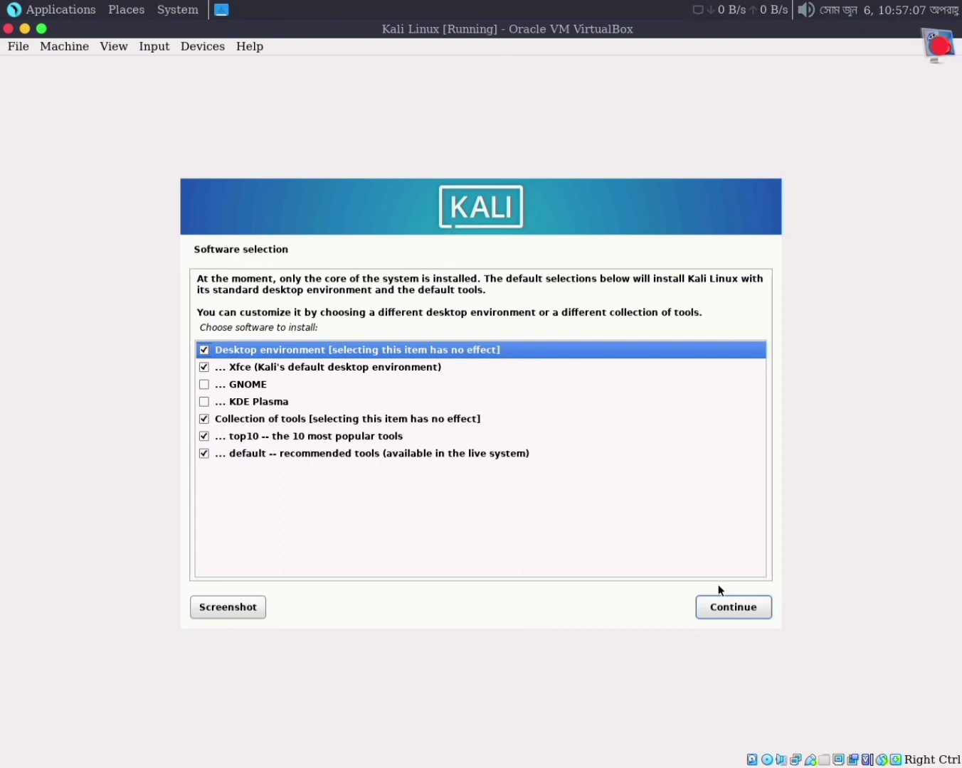
click(722, 607)
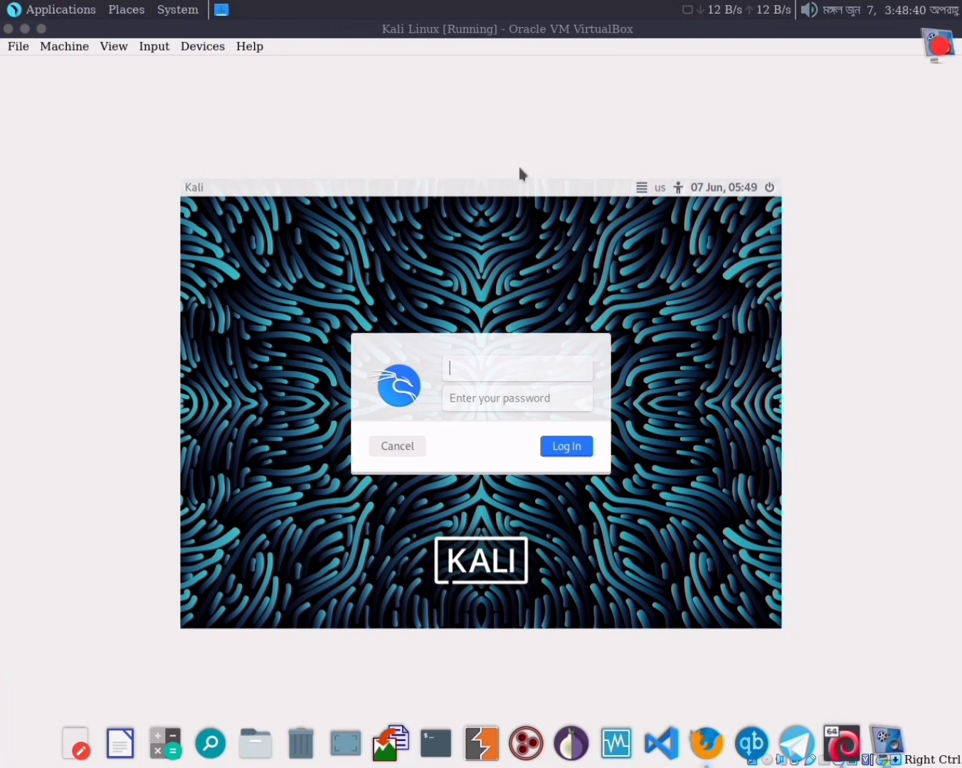
Log in to the installed Kali system with the account's username and password.
click(484, 371)
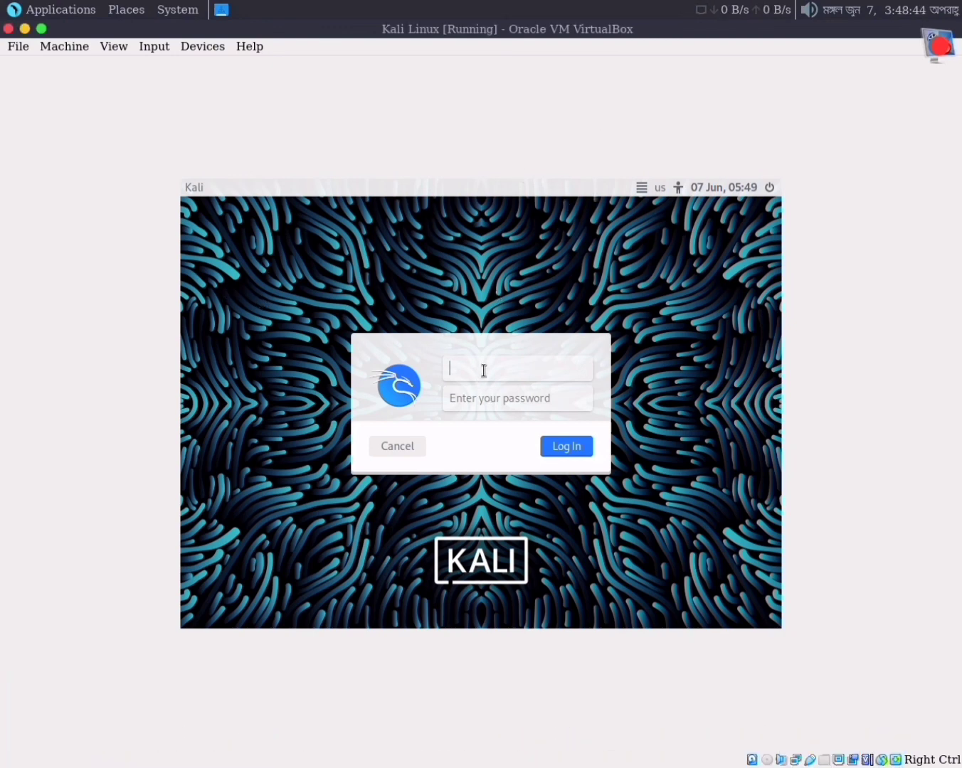
text(rradhasan)
key(Tab)
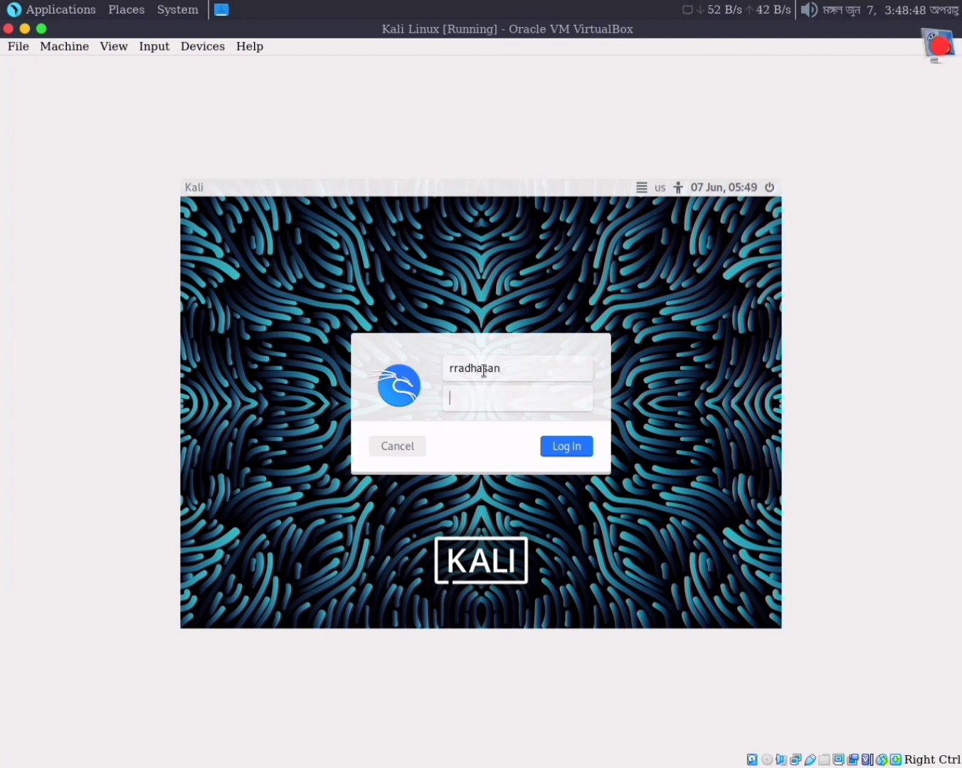
text(••)
key(Return)
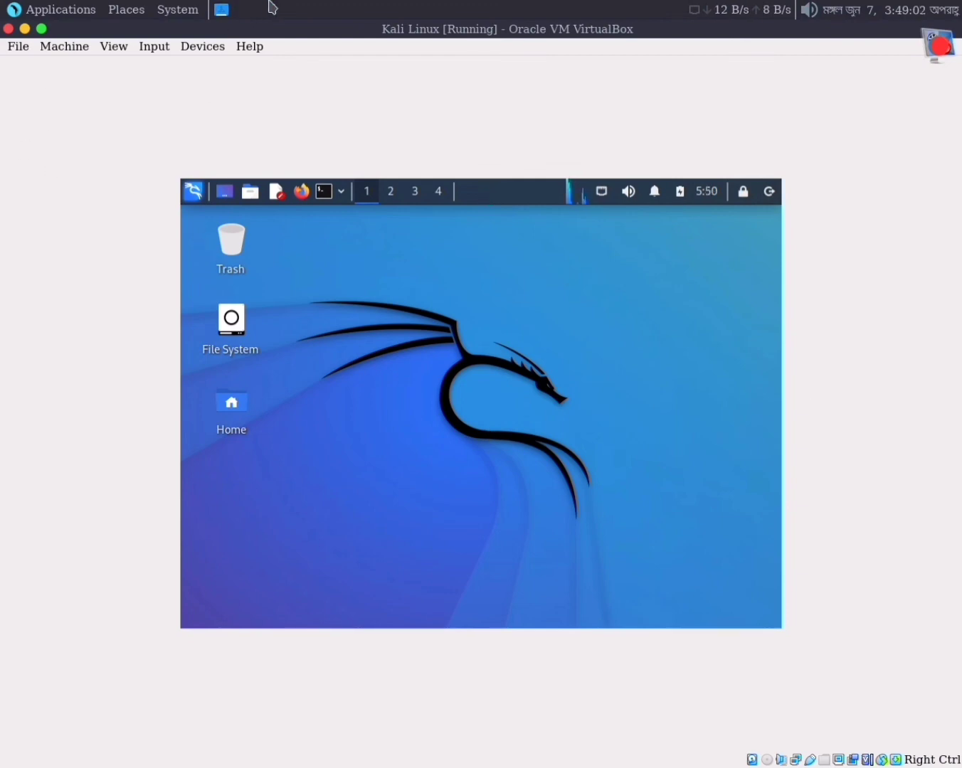
Restore and re-maximize the virtual machine window so the Kali desktop fills it, and open a terminal from the desktop.
click(40, 30)
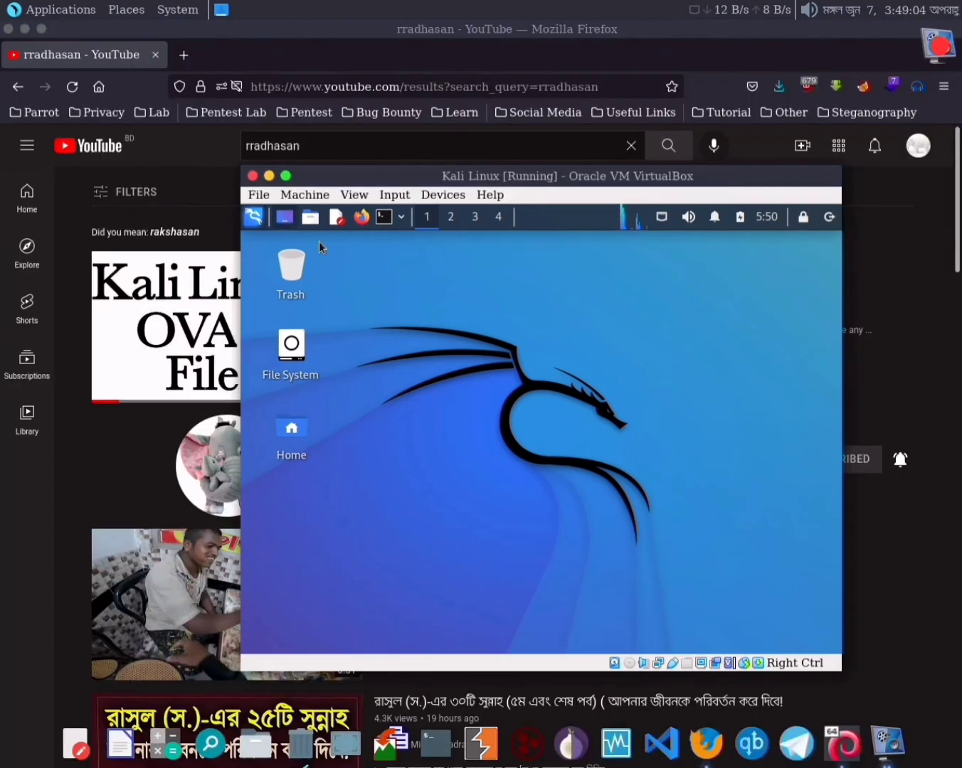
click(286, 176)
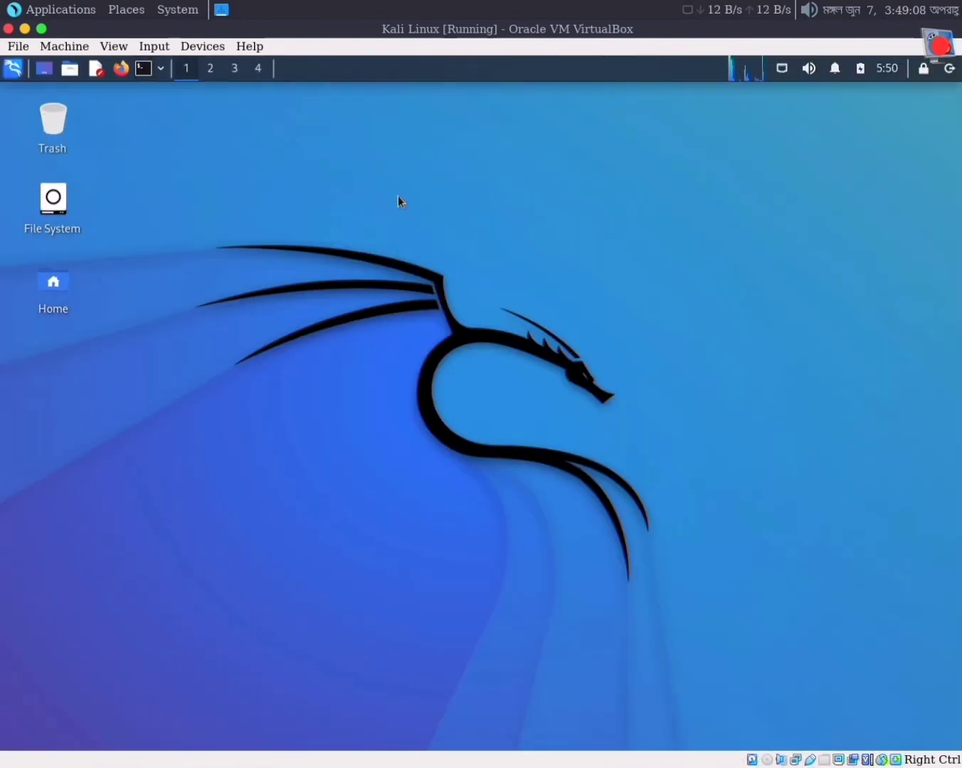
right_click(244, 183)
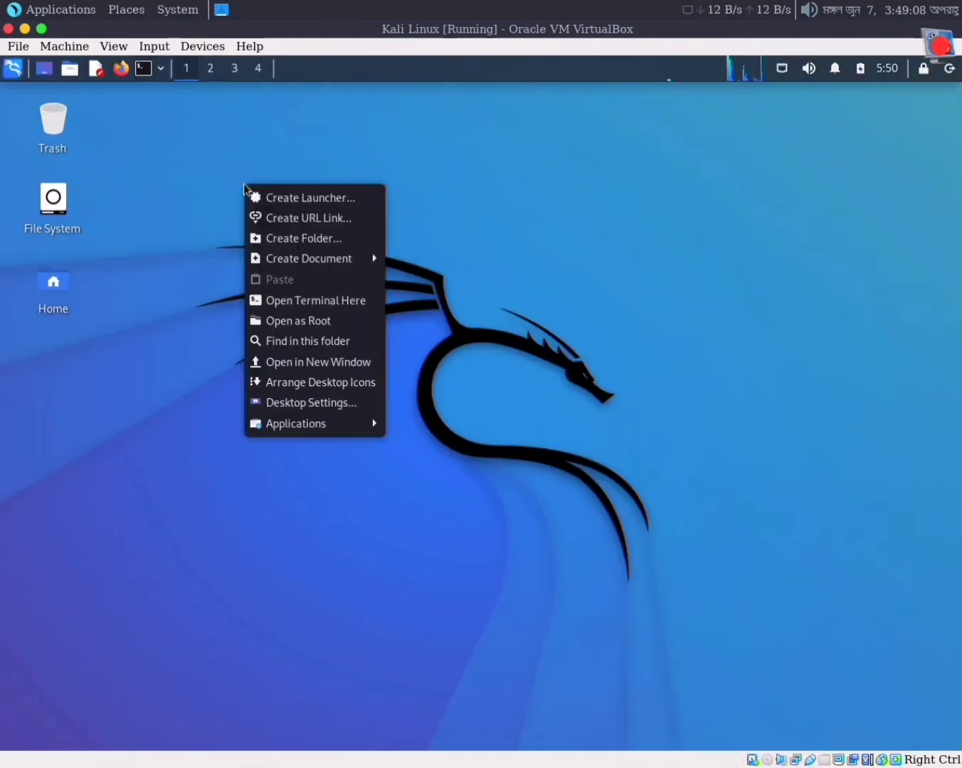
click(338, 305)
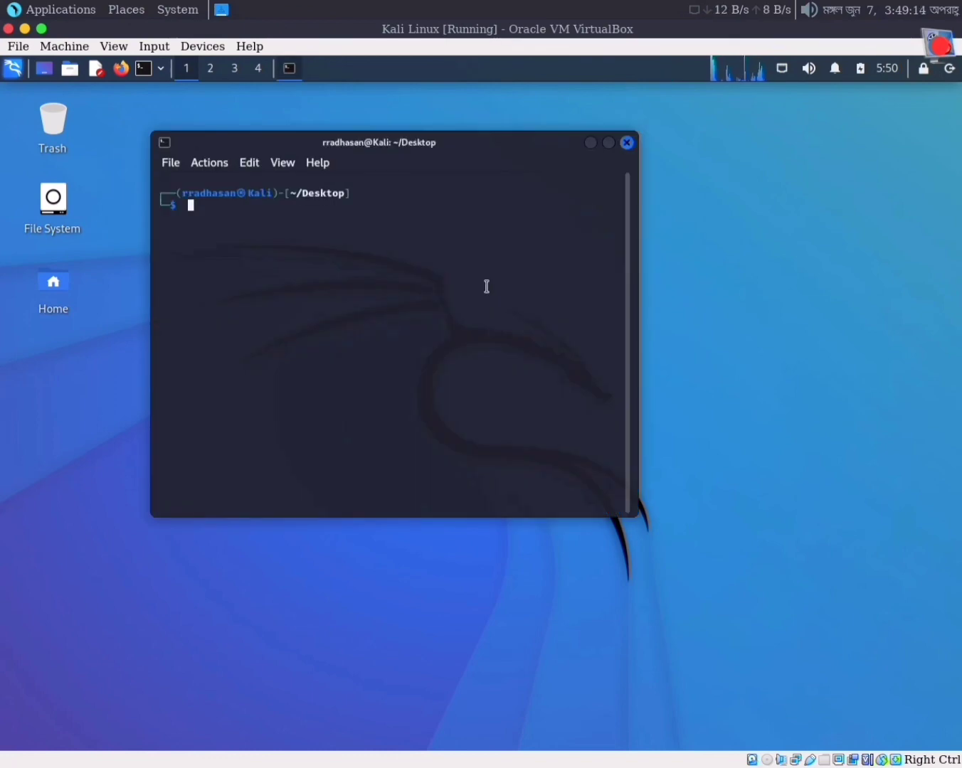
Change to the home directory with cd and run whoami in the Kali terminal.
text(cd)
key(Return)
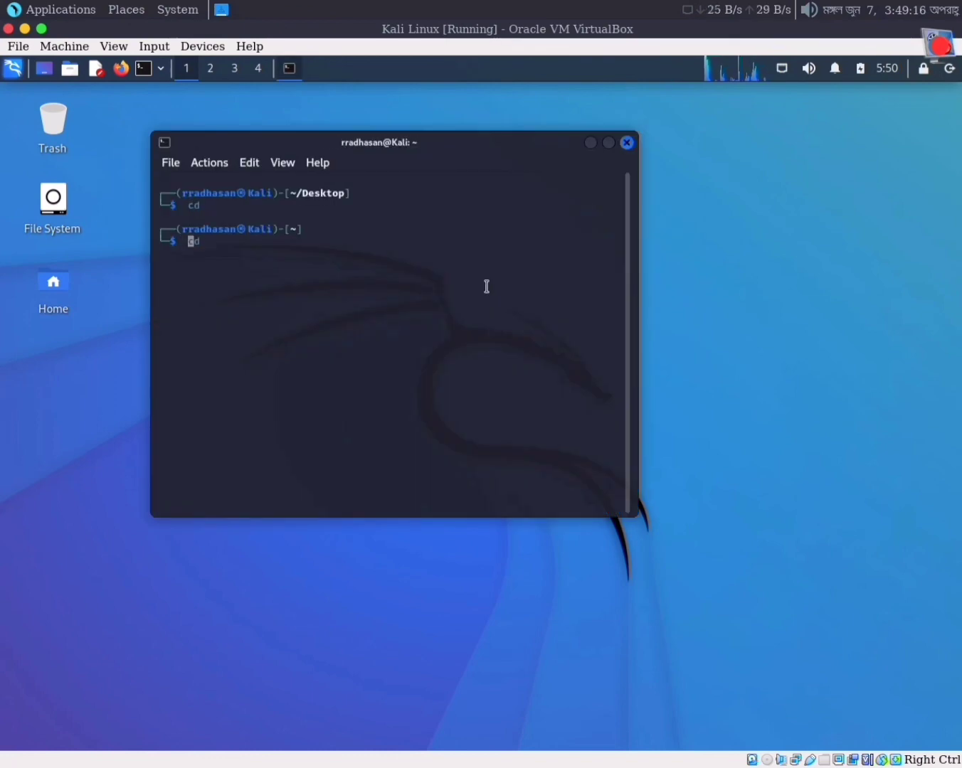
text(whoami)
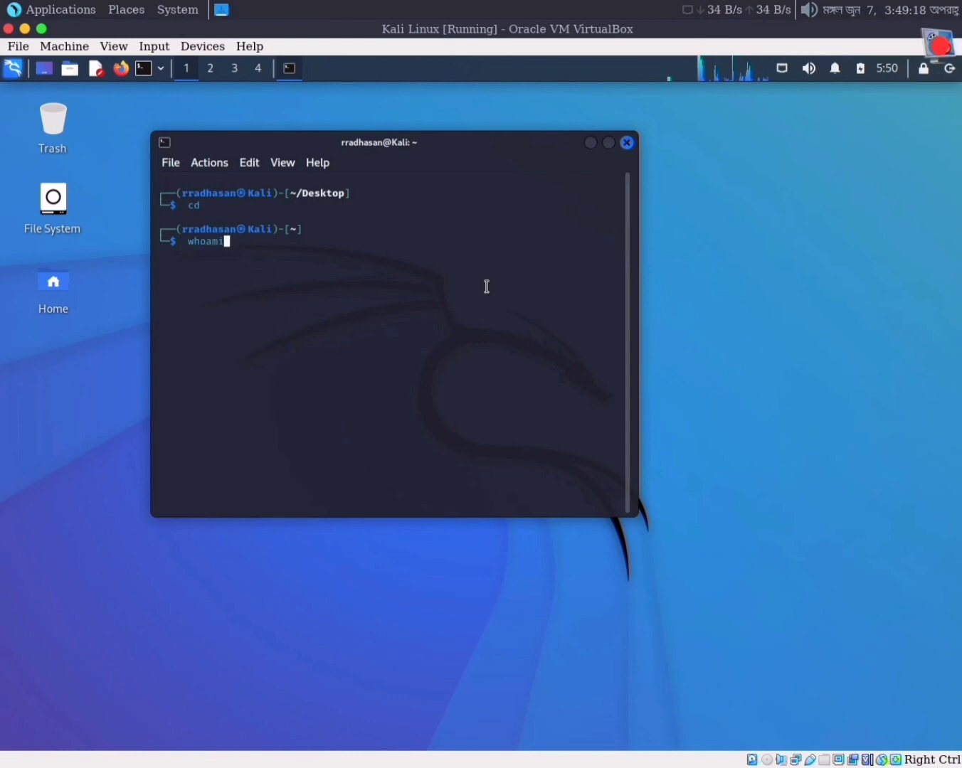
key(Return)
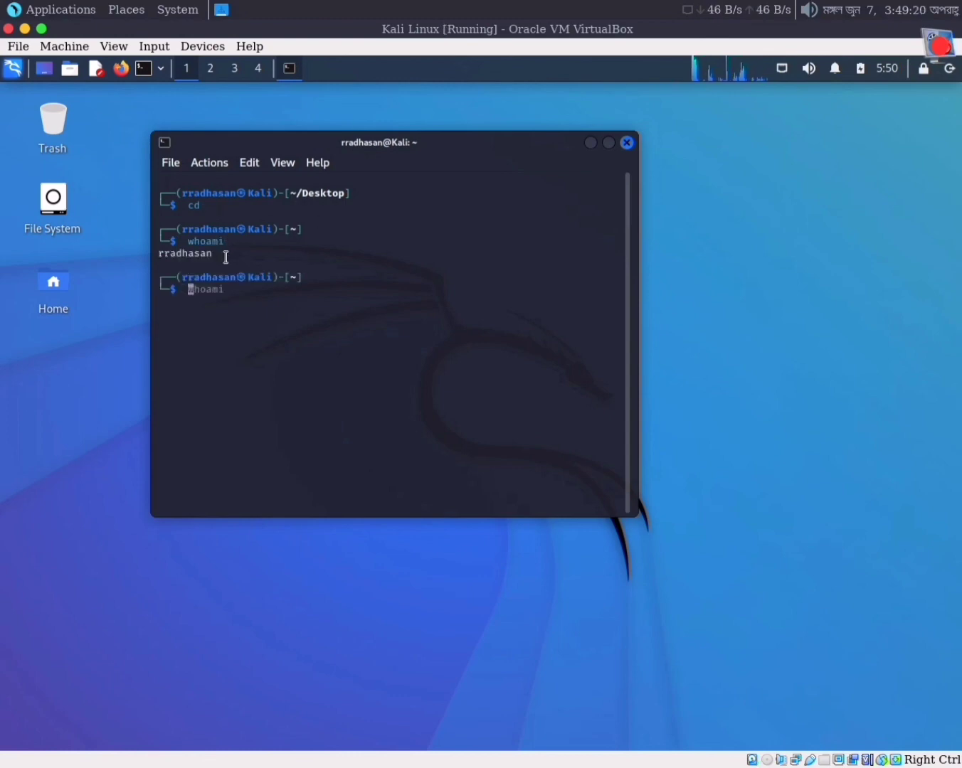
Examine the username in the whoami output and the username and hostname in the Kali prompt.
drag(227, 245, 110, 253)
click(213, 275)
click(235, 277)
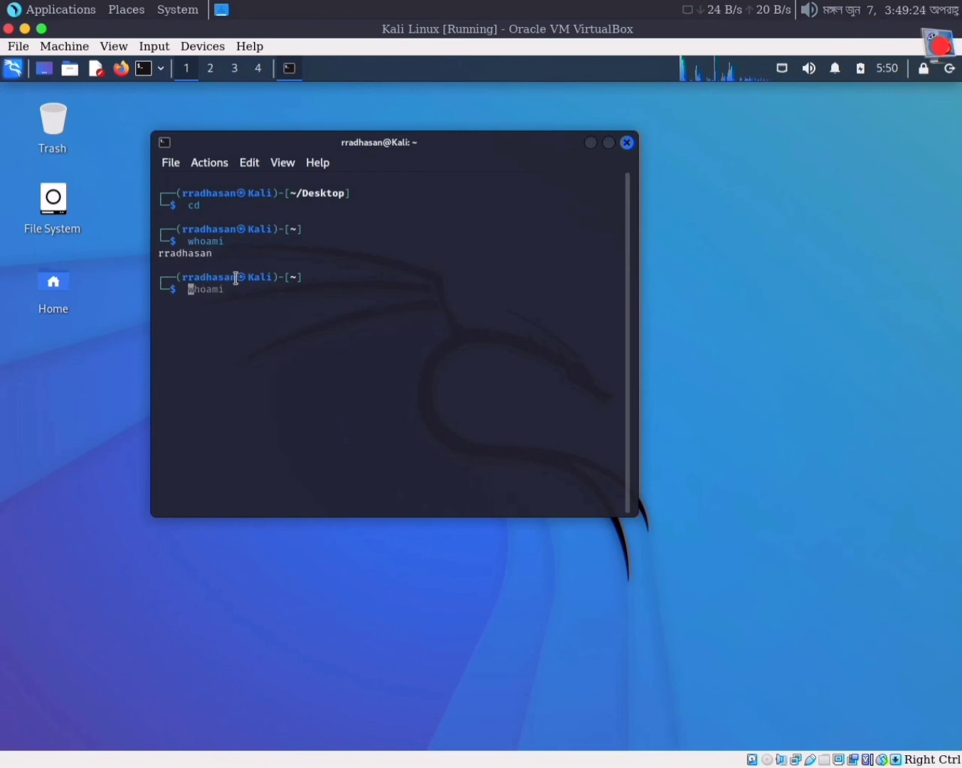
double_click(236, 277)
double_click(263, 275)
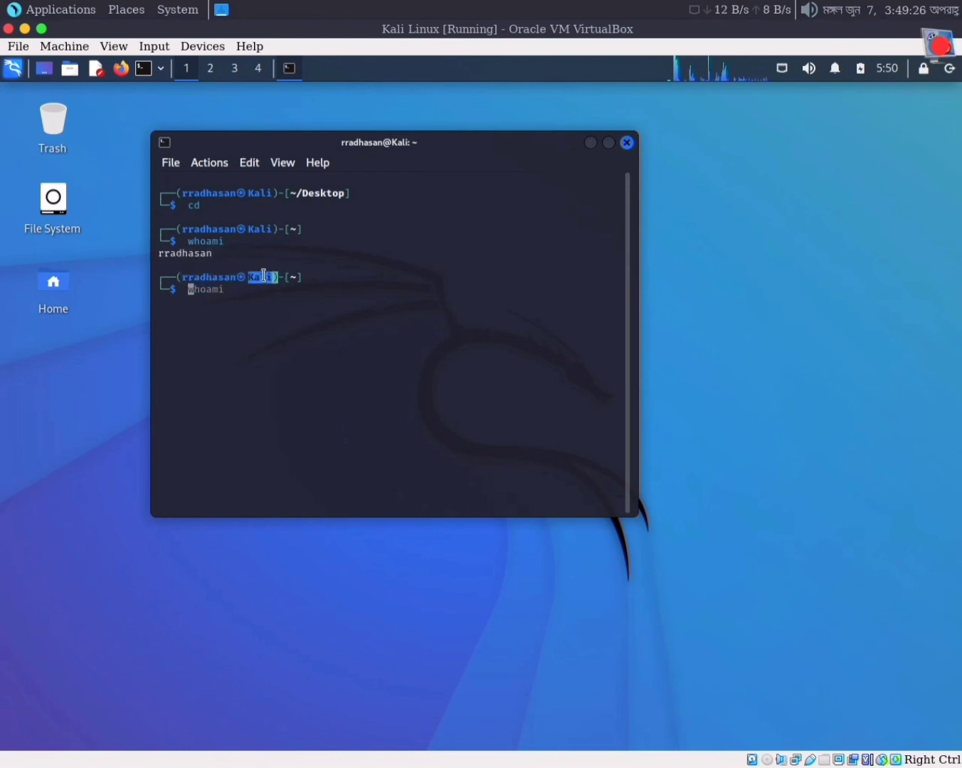
click(262, 308)
Open a host terminal beside the Kali terminal and compare the username and hostname parts of the two prompts.
mouse_move(483, 755)
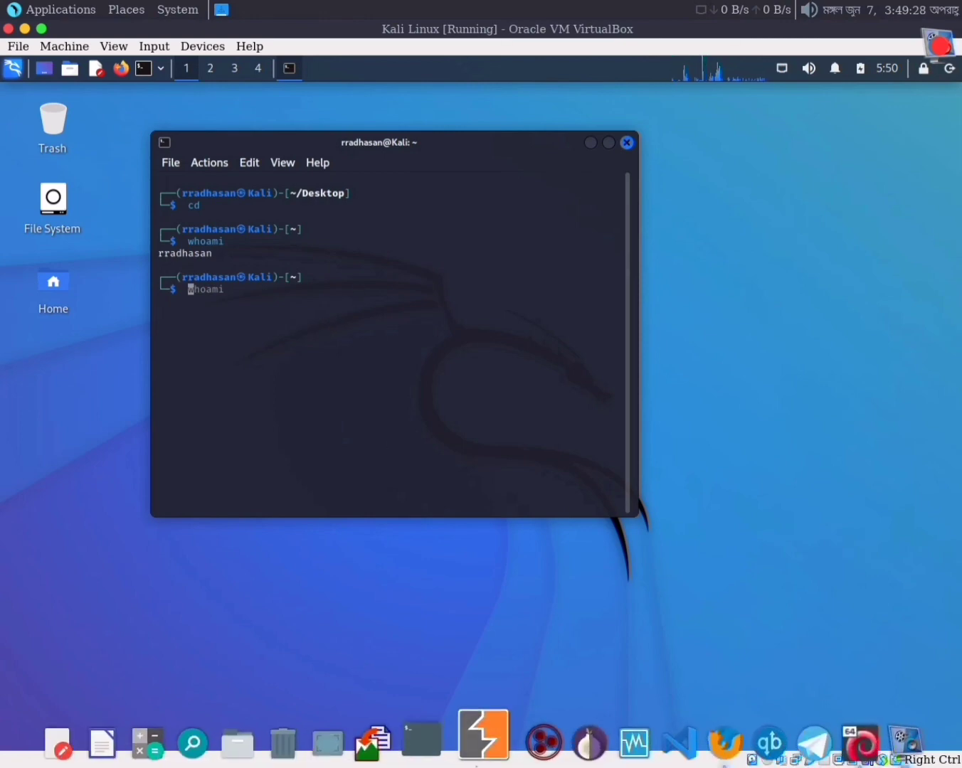
click(426, 744)
drag(381, 191, 638, 290)
drag(523, 328, 454, 326)
click(570, 325)
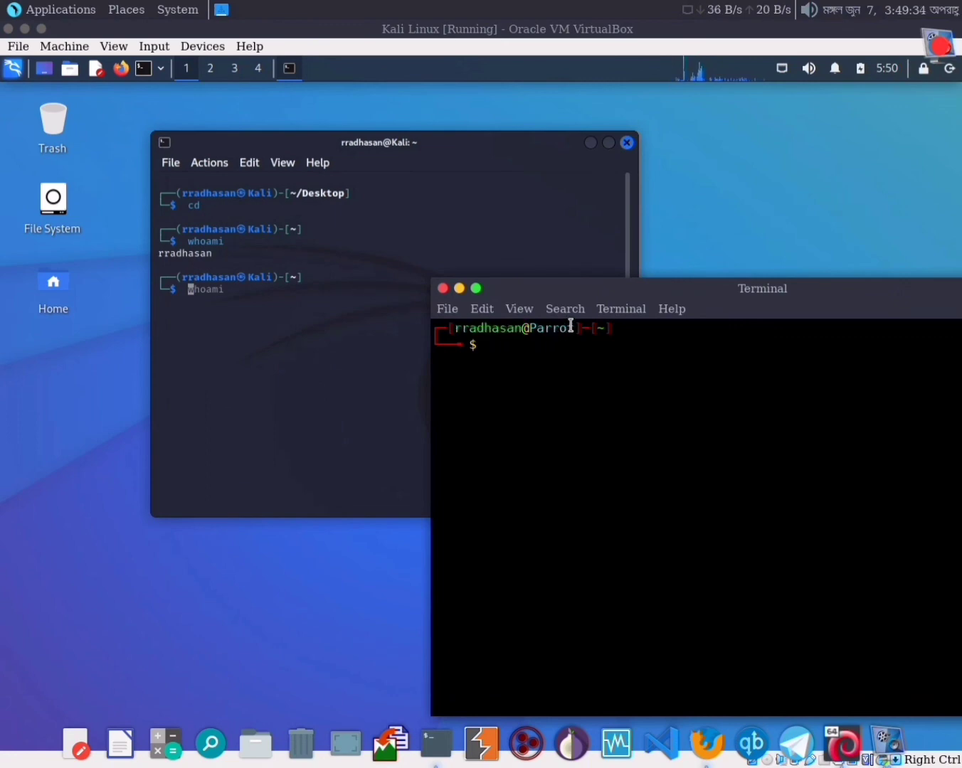
drag(570, 325, 529, 330)
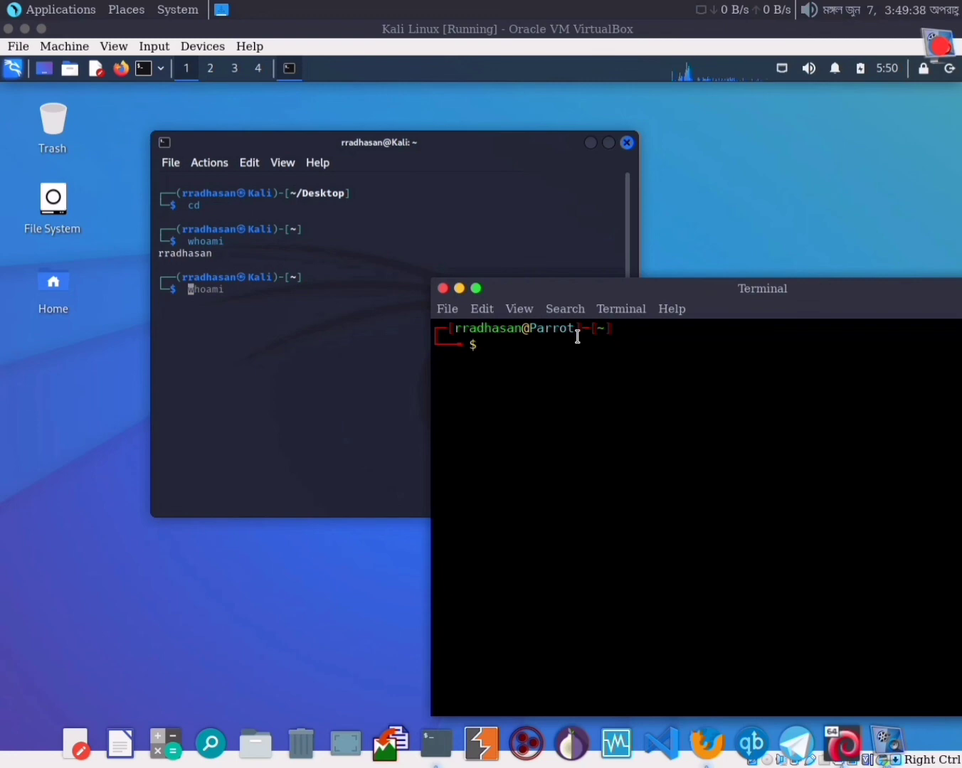
drag(575, 330, 526, 329)
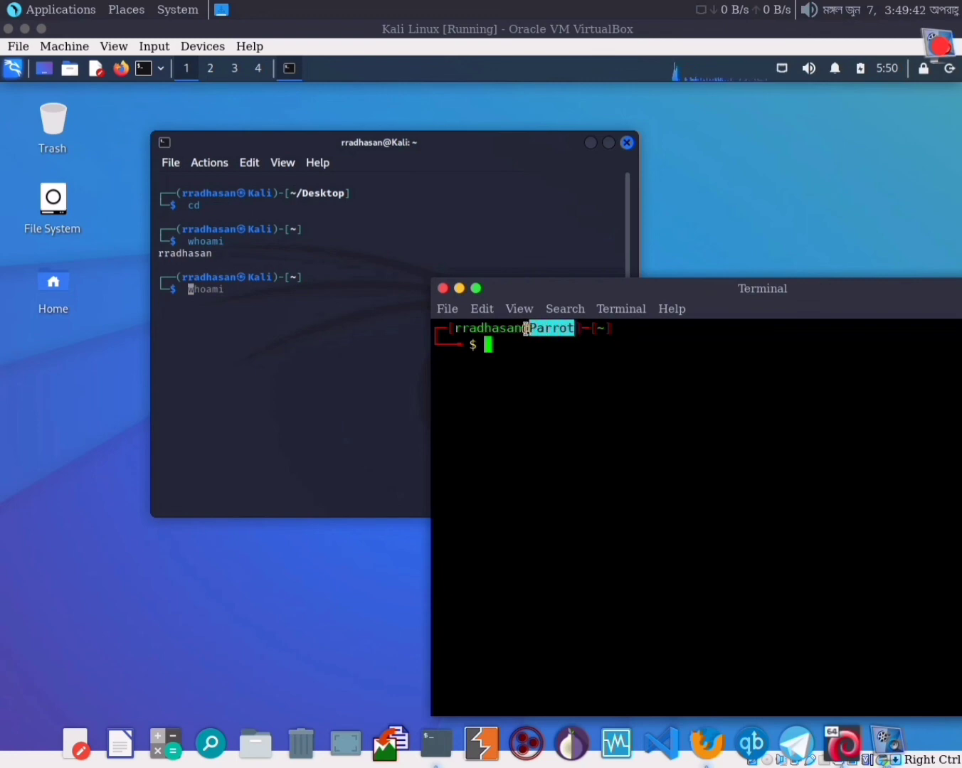